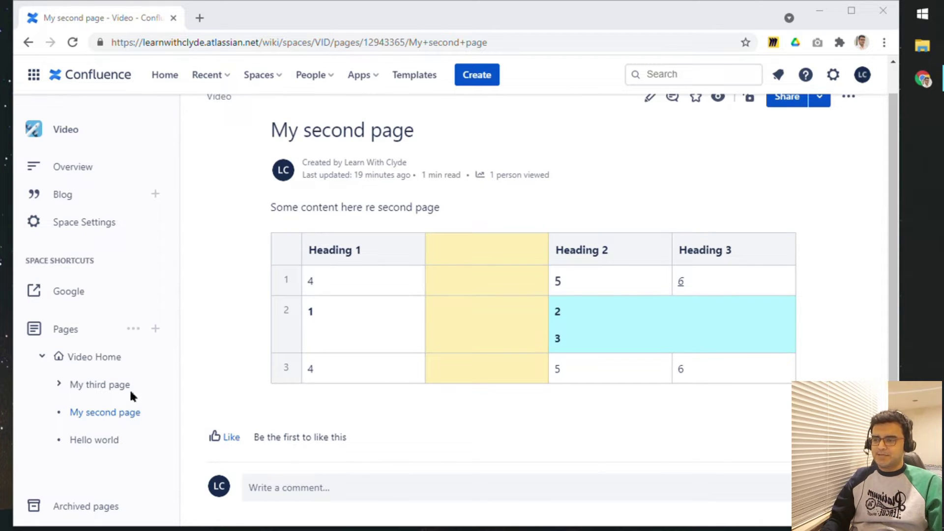
Open the Hello world page for editing and insert an Include Page macro below the FAQ expand section.
left_click(105, 441)
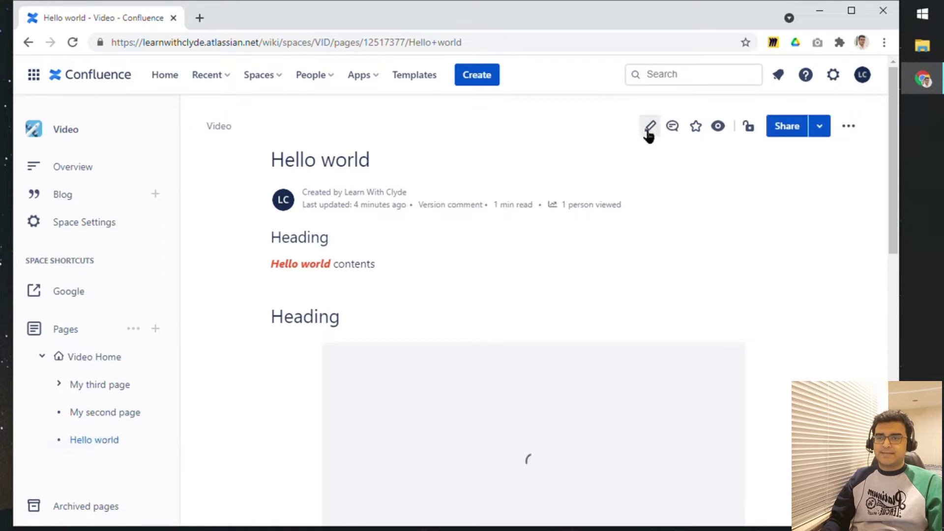
left_click(649, 129)
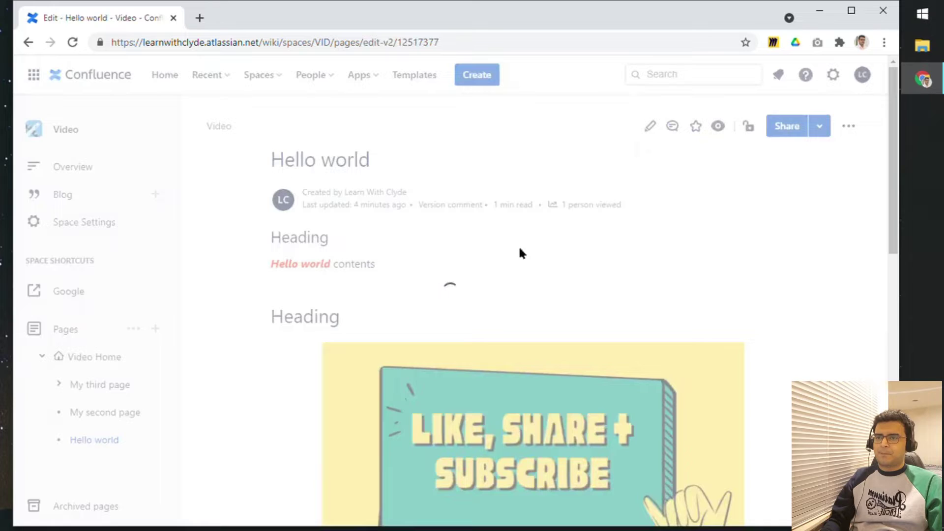
scroll(517, 246, "down", 10)
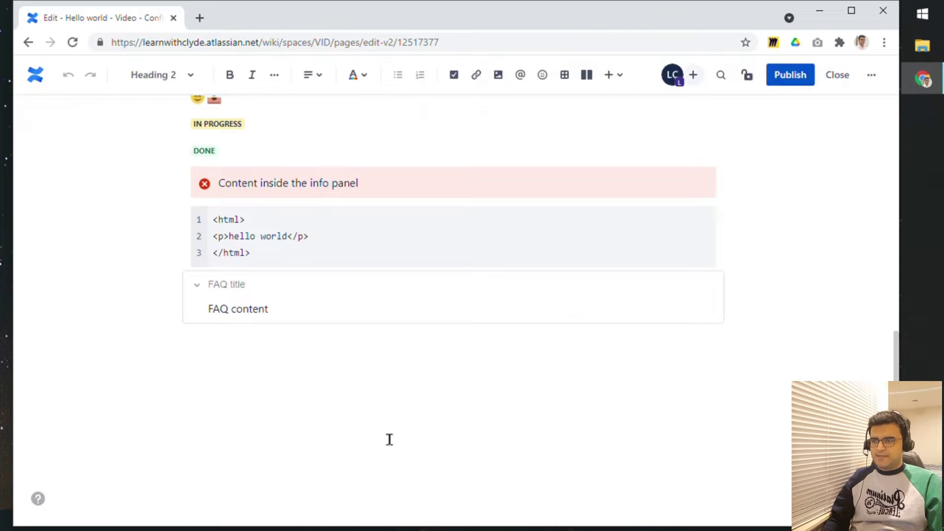
left_click(364, 444)
type("/")
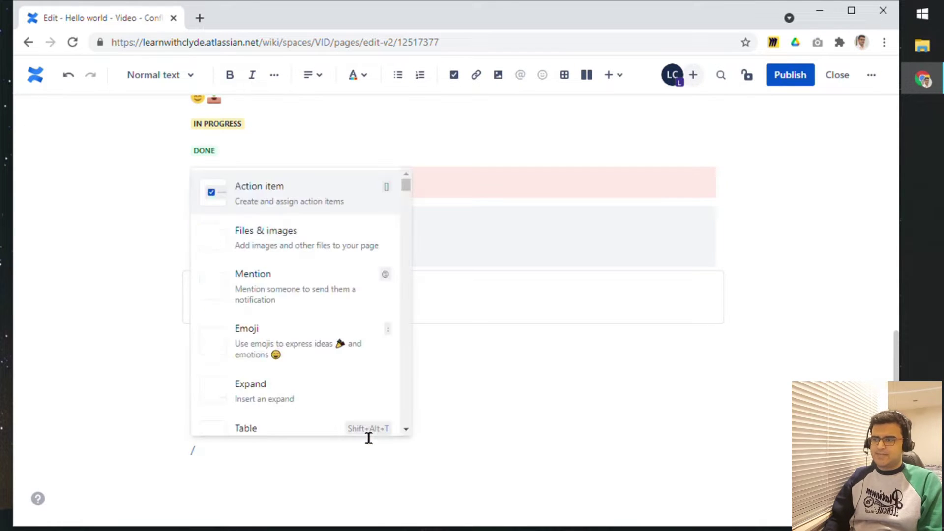
type("include")
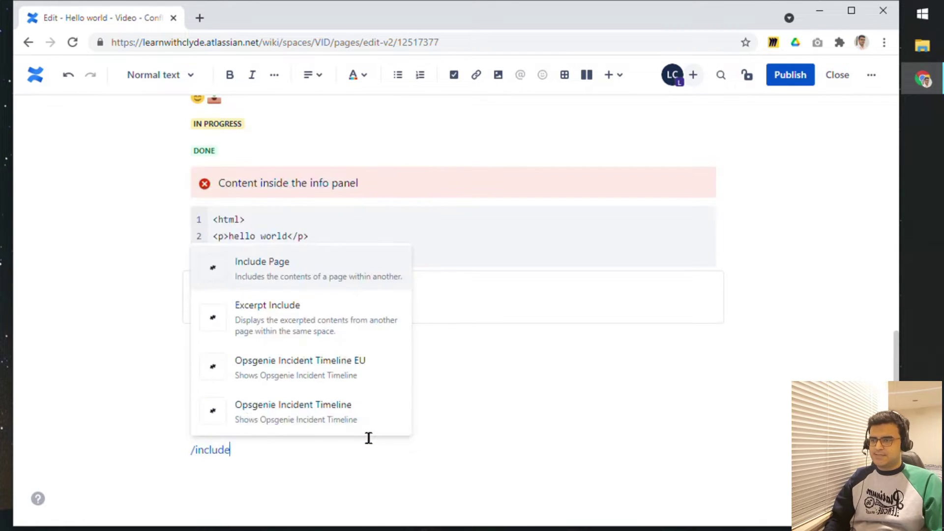
left_click(306, 279)
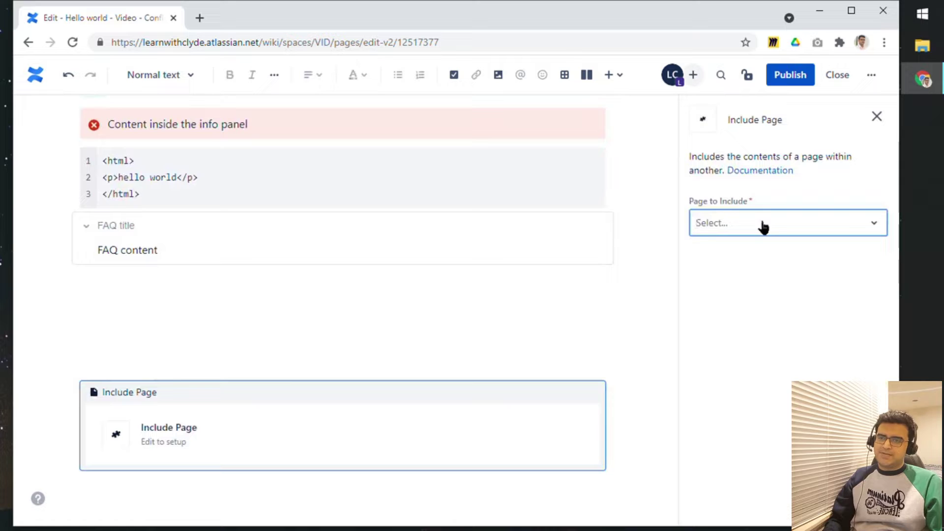
Set My second page as the page to include, publish the page, and review the embedded content.
left_click(762, 227)
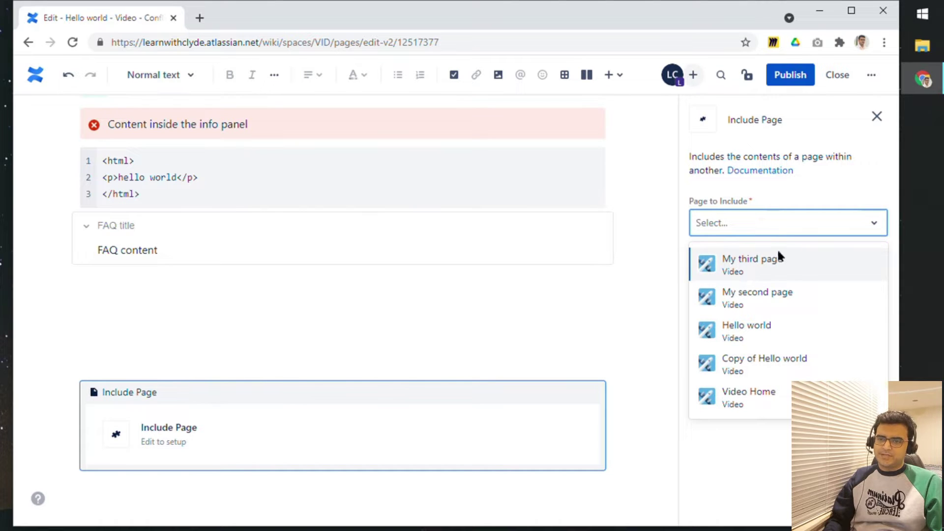
left_click(762, 299)
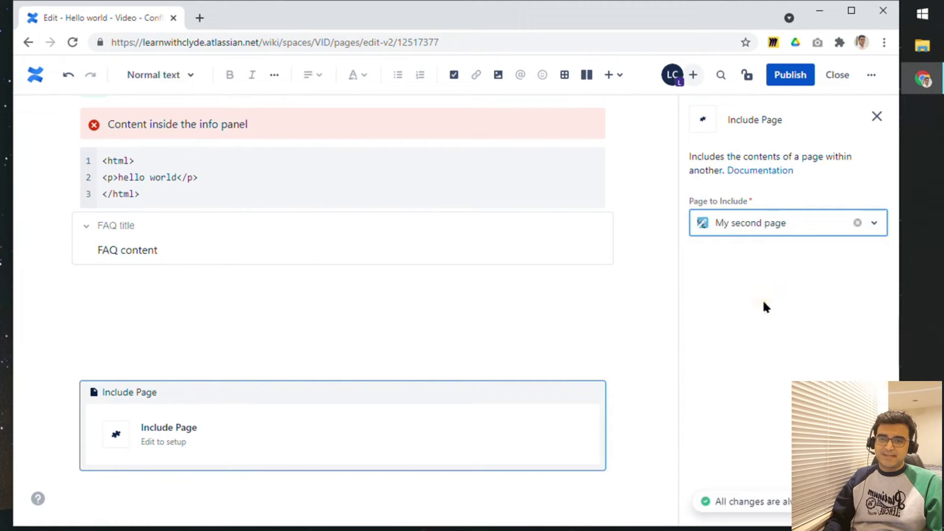
left_click(874, 120)
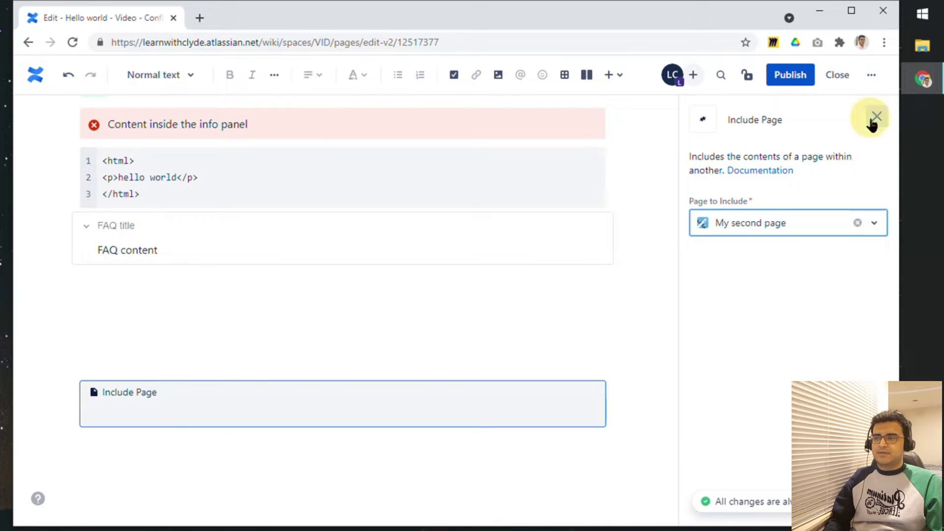
left_click(789, 79)
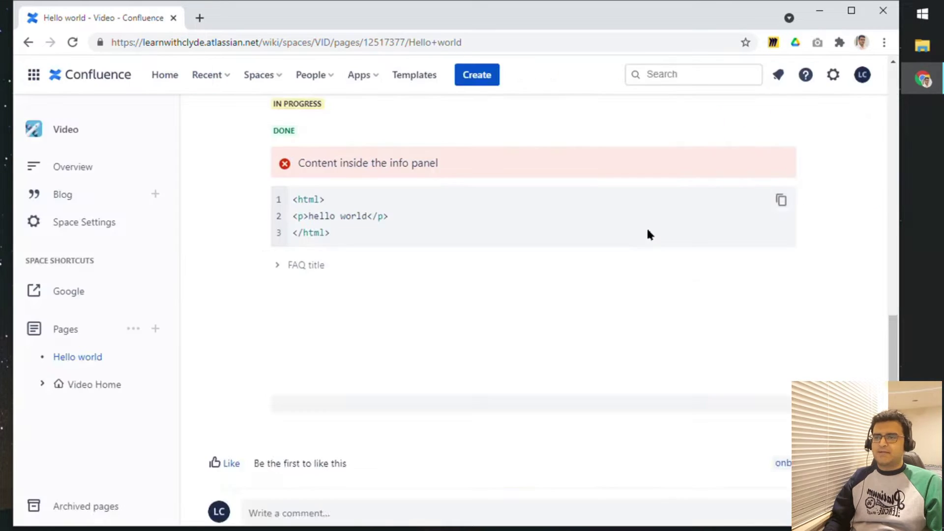
scroll(640, 231, "down", 4)
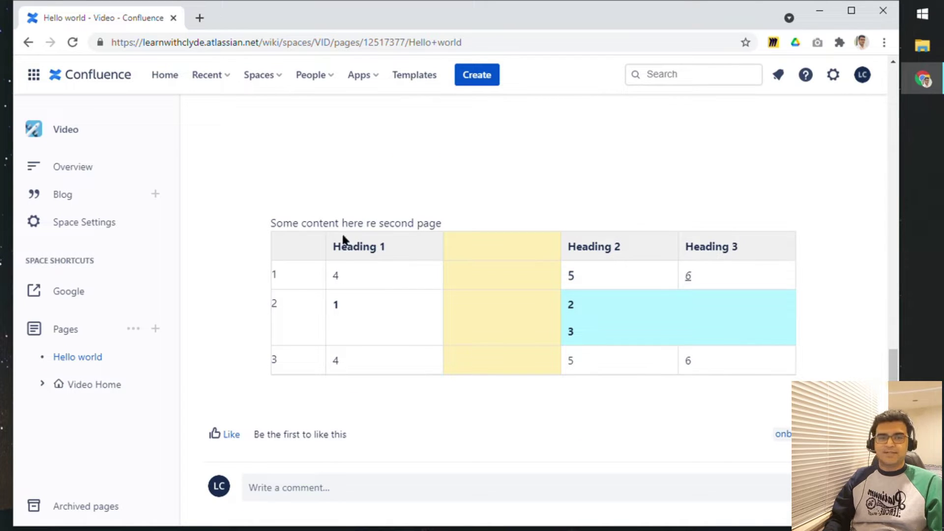
scroll(334, 249, "up", 5)
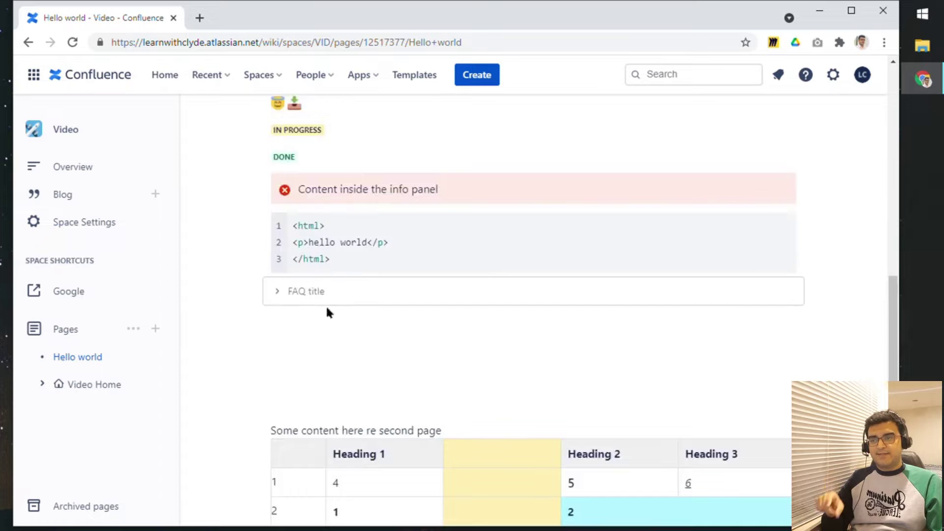
scroll(295, 437, "down", 5)
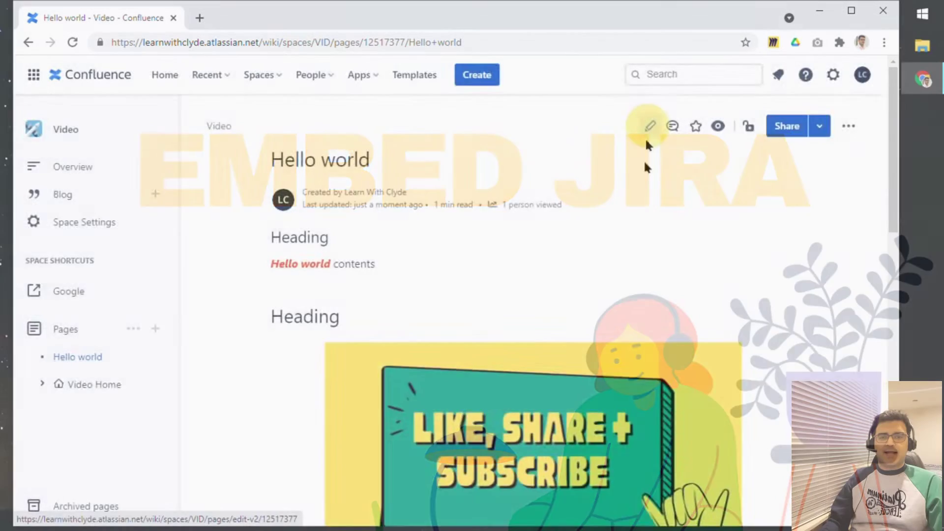
Edit the Hello world page again and embed the Jira issue DEMO-1 above the first heading.
left_click(650, 127)
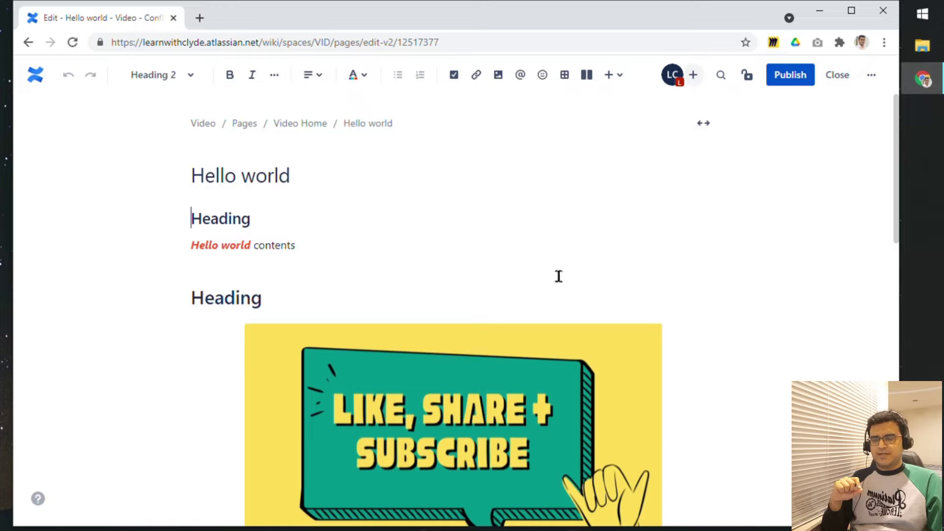
key("Return")
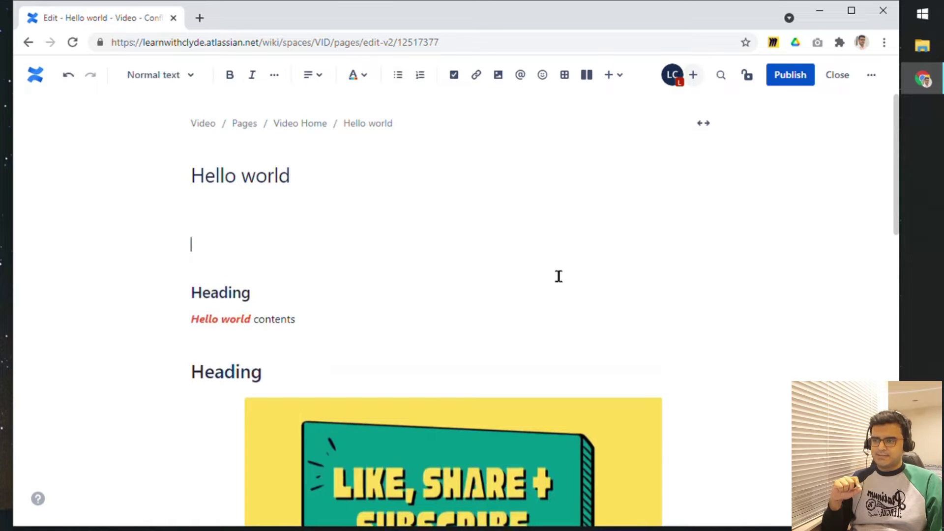
type("/")
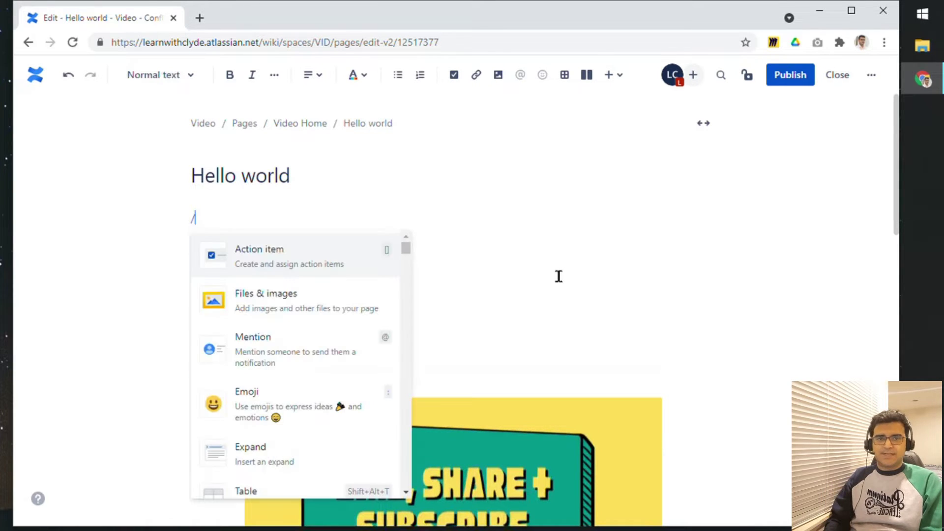
type("jira")
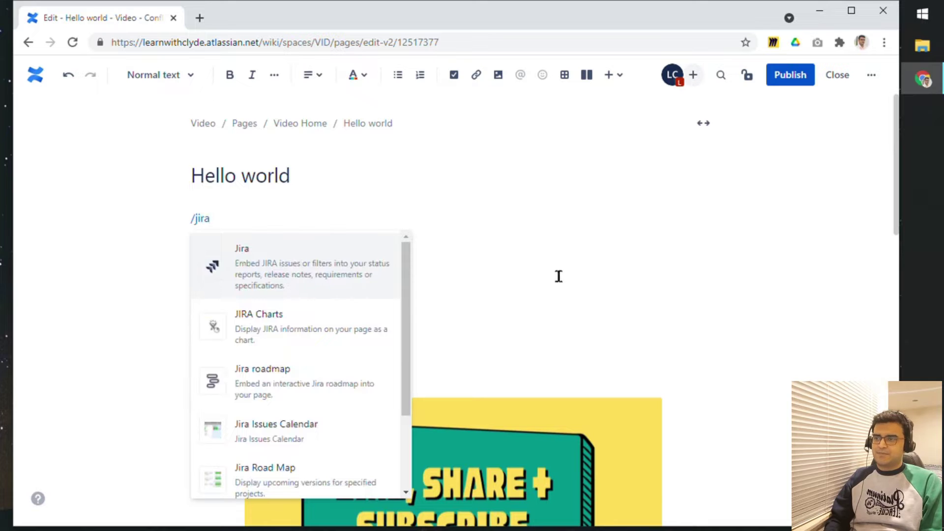
key("Return")
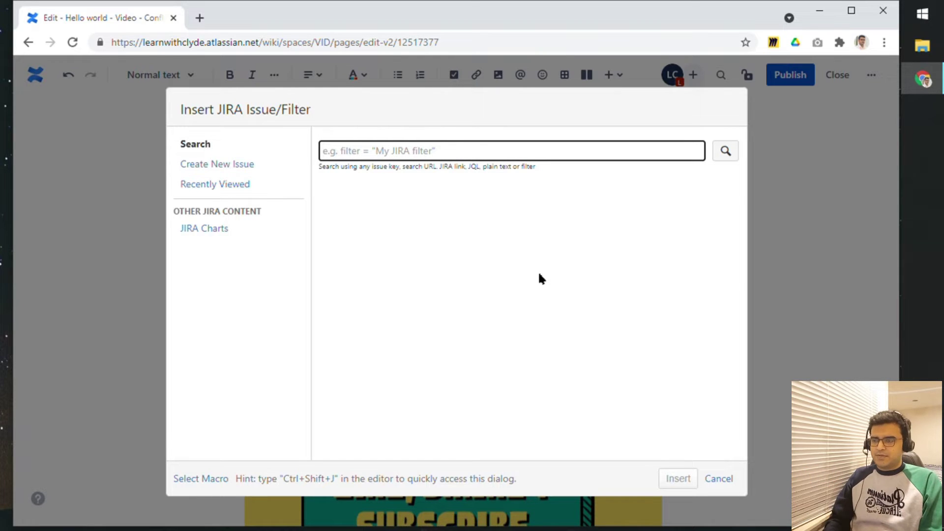
type("DEMO")
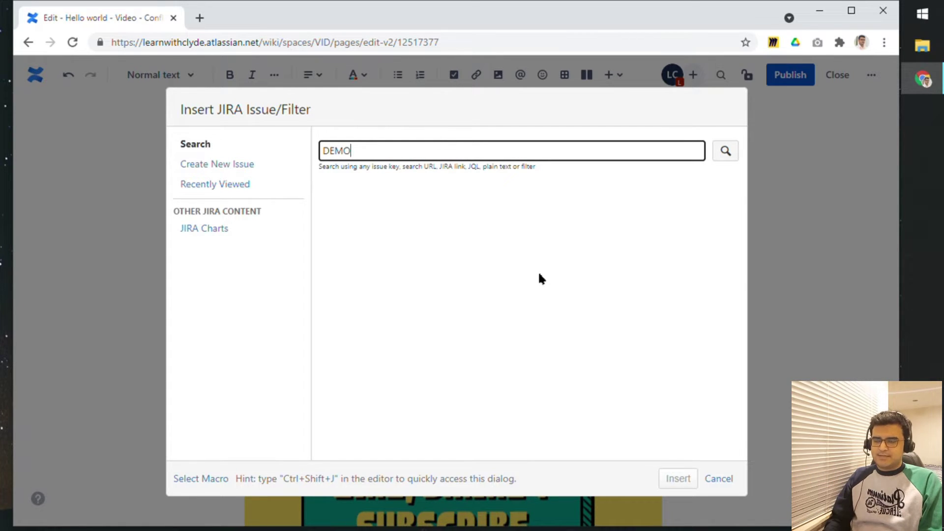
type("-1")
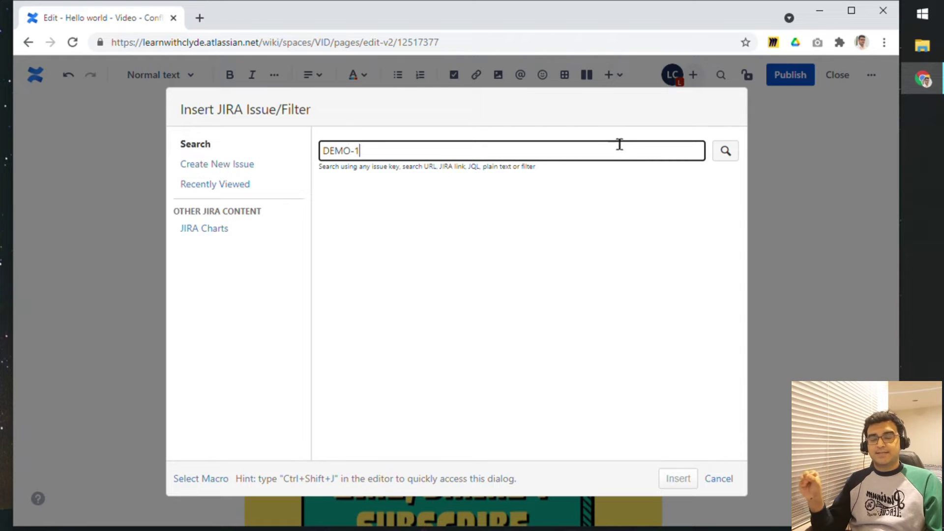
left_click(727, 154)
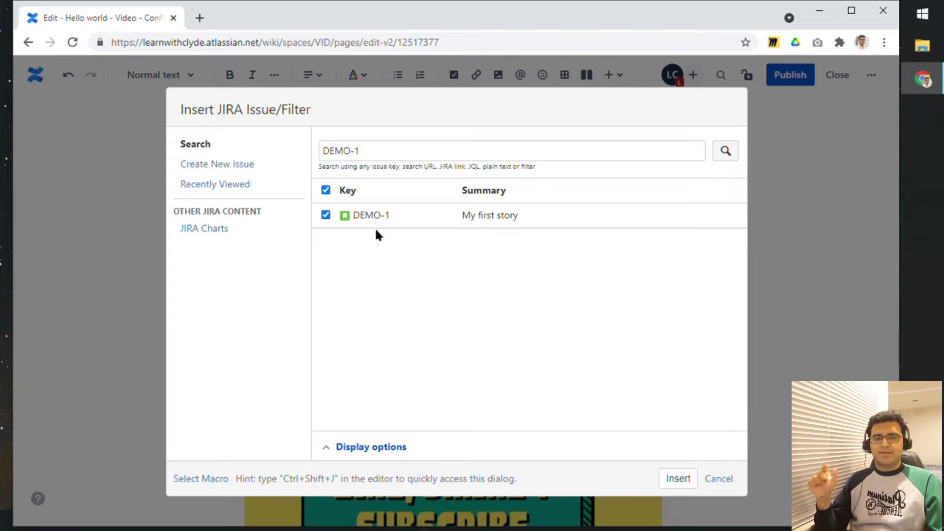
left_click(676, 480)
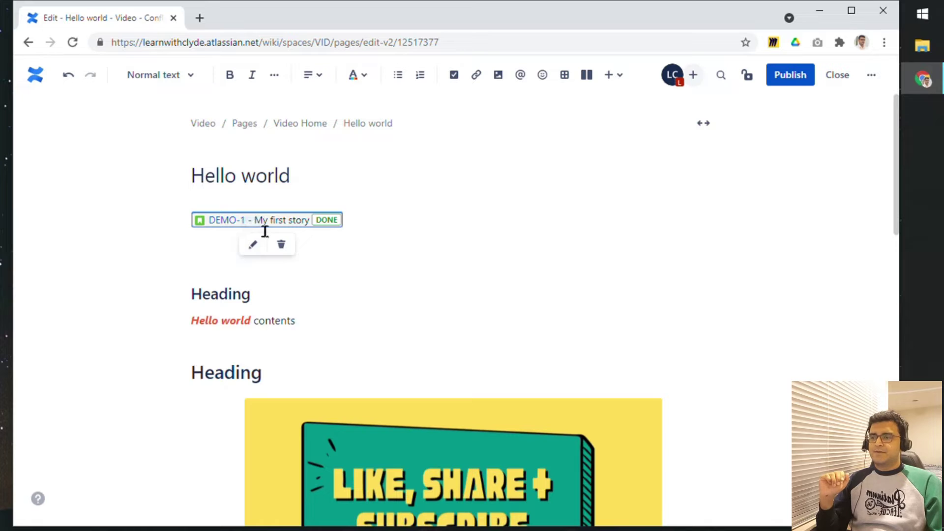
Change the embedded DEMO-1 issue's display to a table without the Key column and publish the page.
left_click(252, 248)
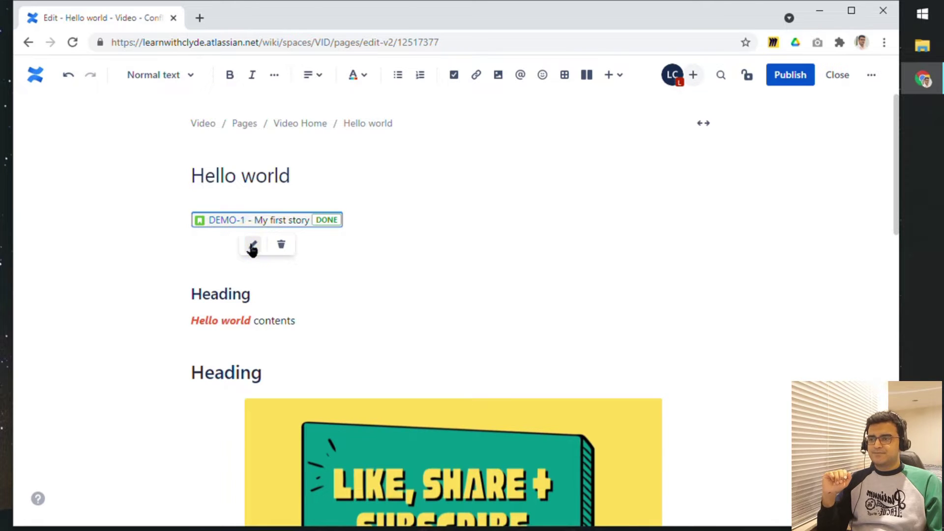
left_click(724, 150)
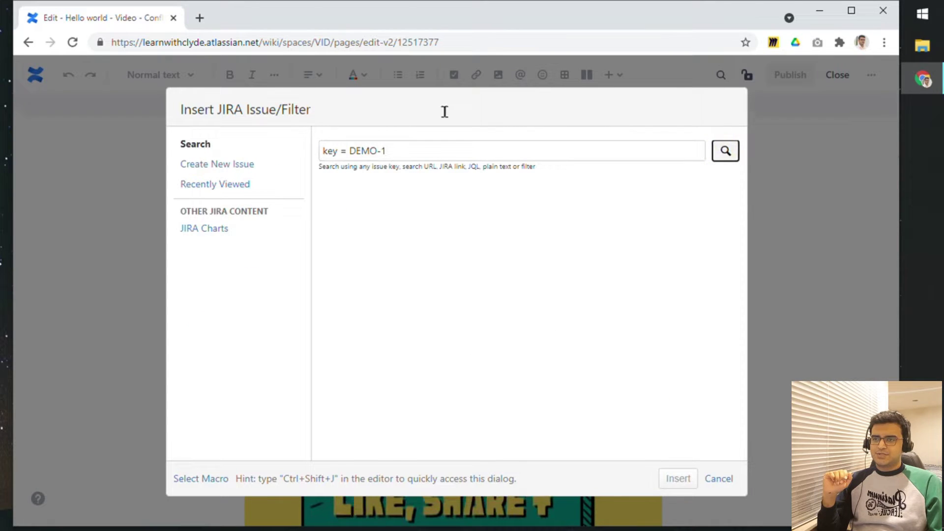
left_click(386, 449)
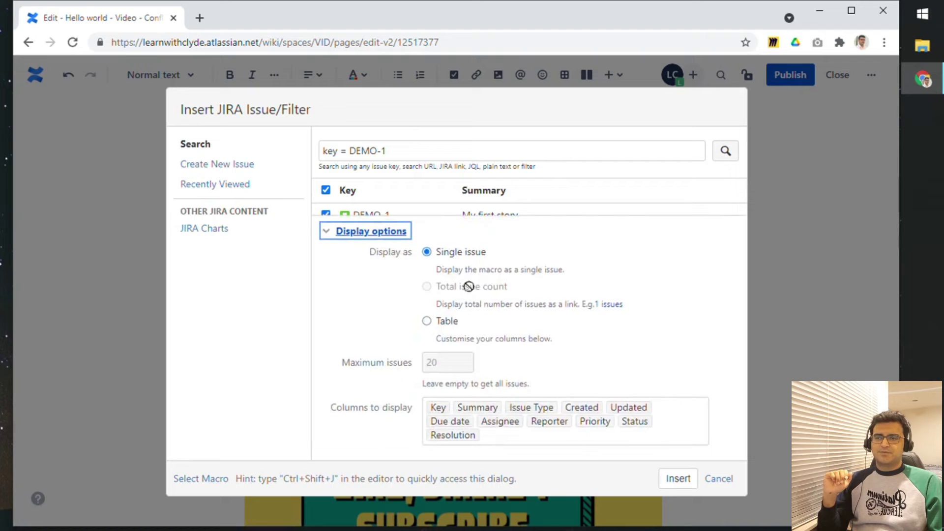
left_click(426, 322)
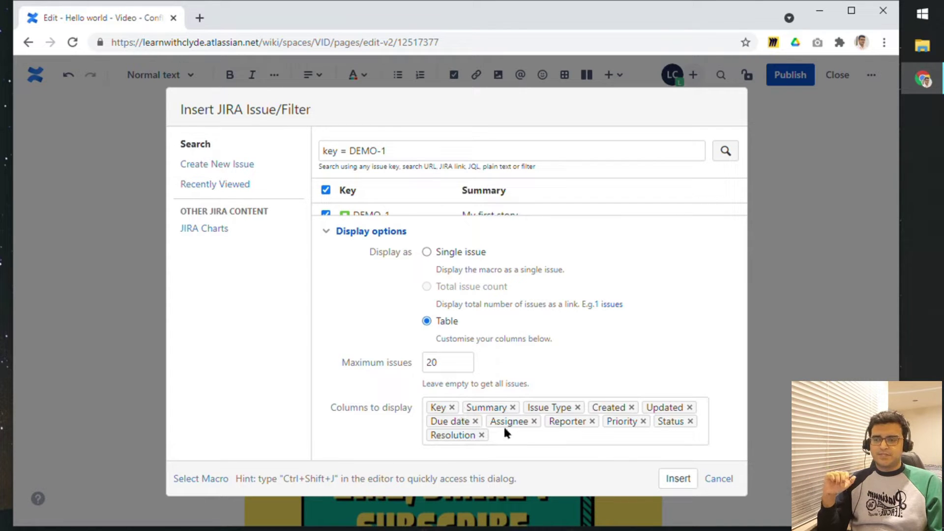
left_click(452, 408)
left_click(679, 479)
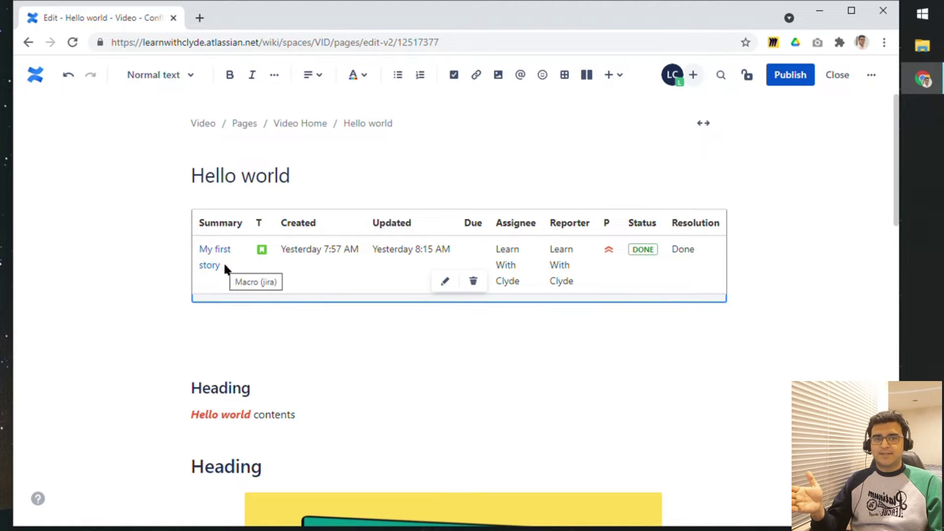
left_click(790, 74)
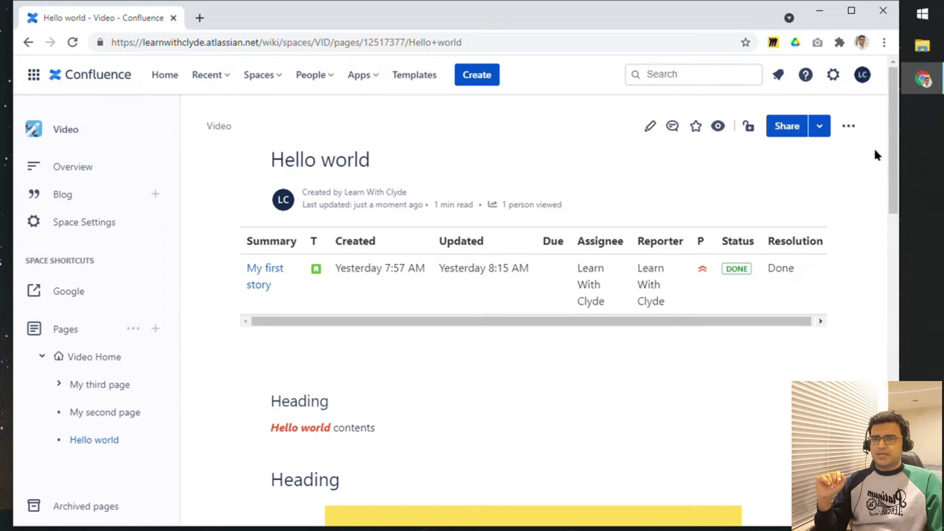
Archive the Hello world page and open the Video space's archived pages.
left_click(849, 128)
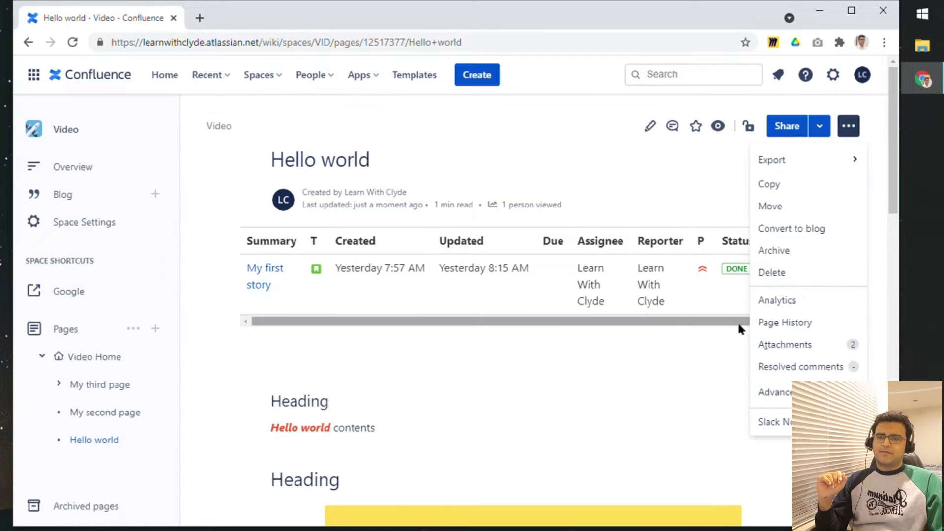
left_click(779, 252)
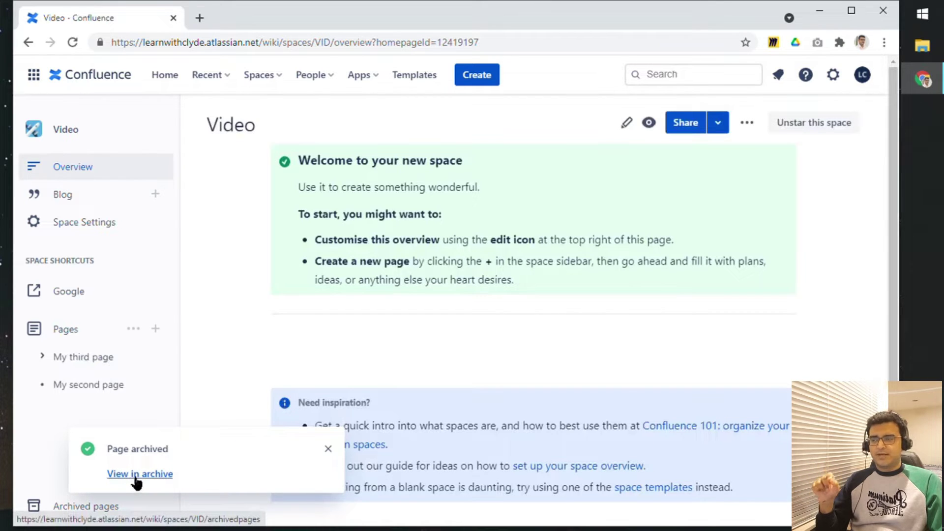
left_click(144, 474)
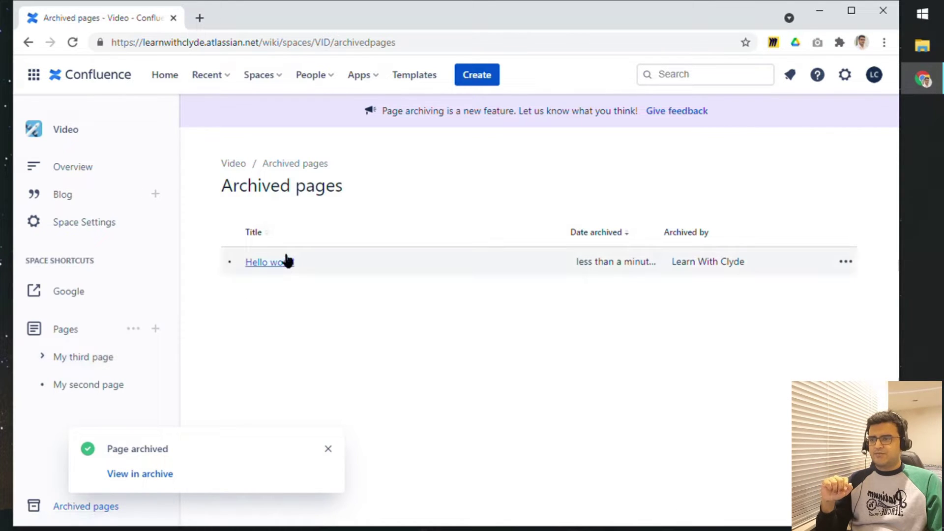
Delete the Hello world page from the archived pages, sending it to the trash.
left_click(849, 265)
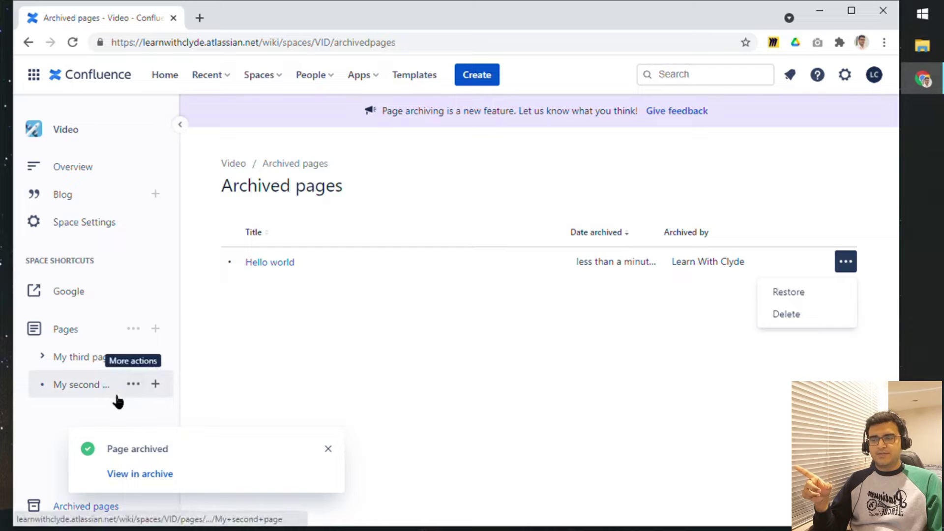
mouse_move(123, 400)
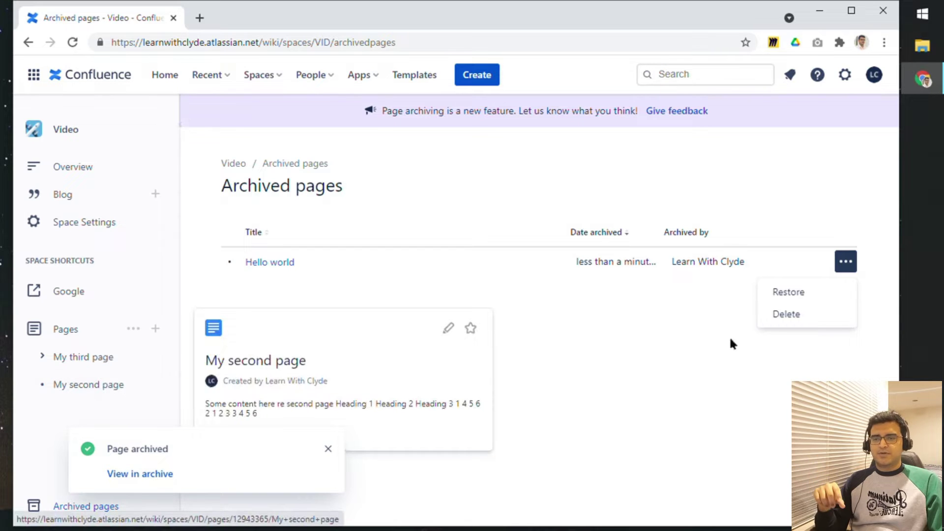
left_click(813, 319)
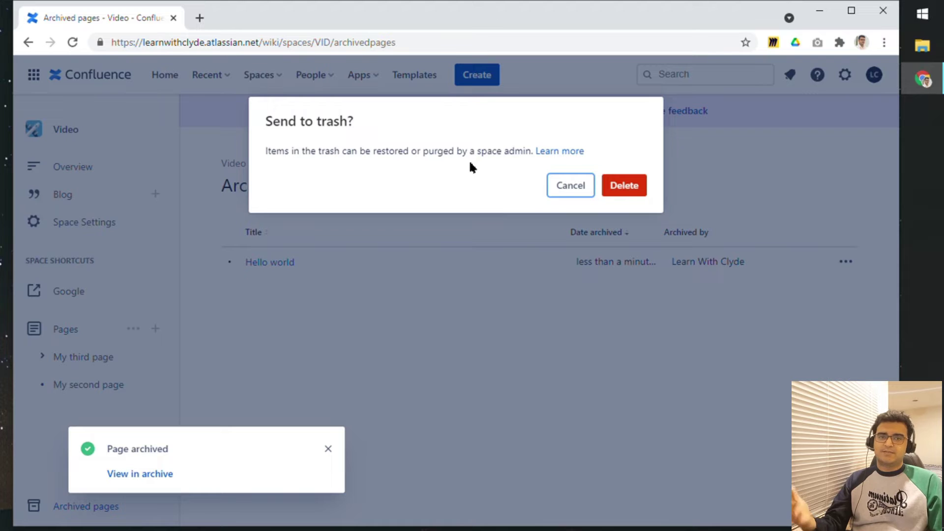
left_click(613, 187)
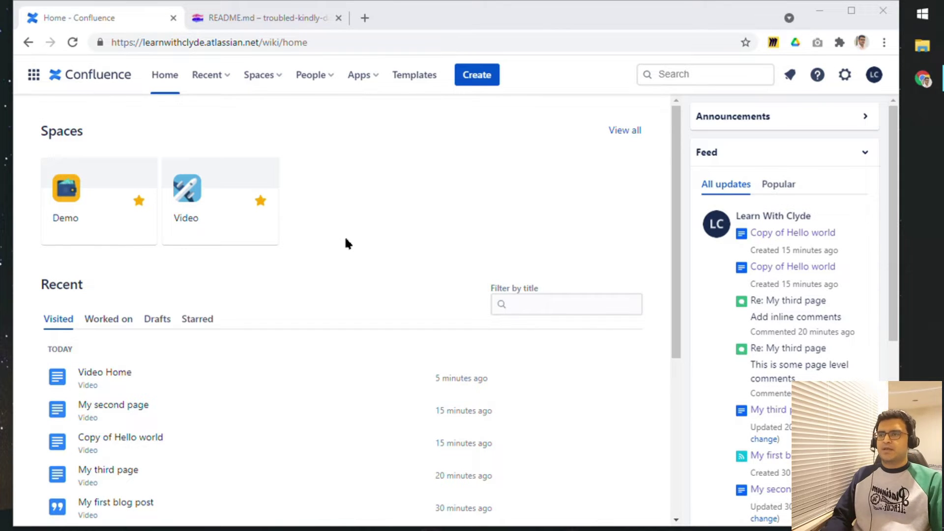
Search the Confluence marketplace for "glitch" and open the Embed Glitch Apps for Confluence listing.
left_click(364, 82)
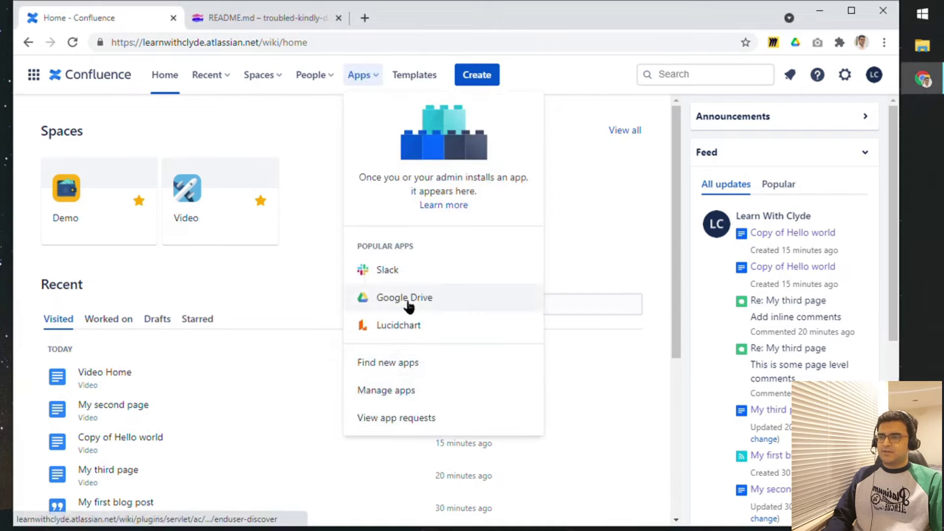
left_click(421, 370)
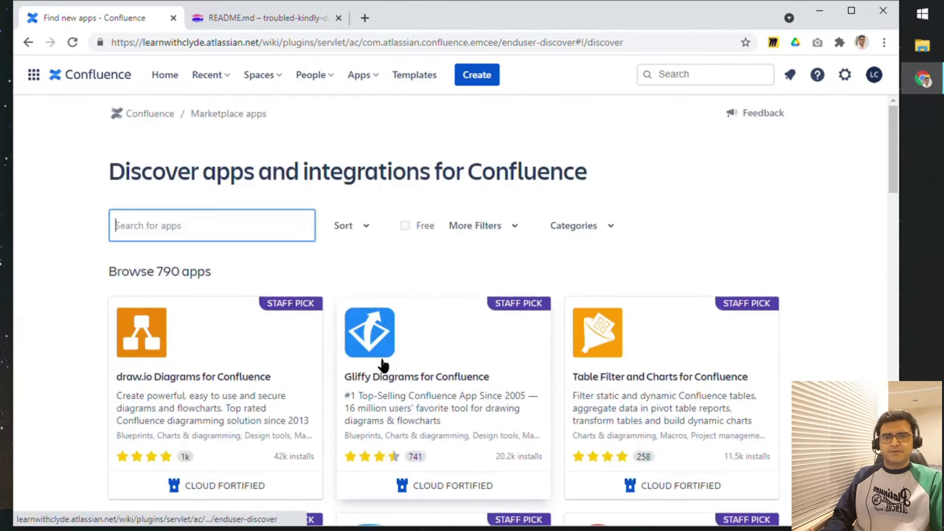
left_click(219, 227)
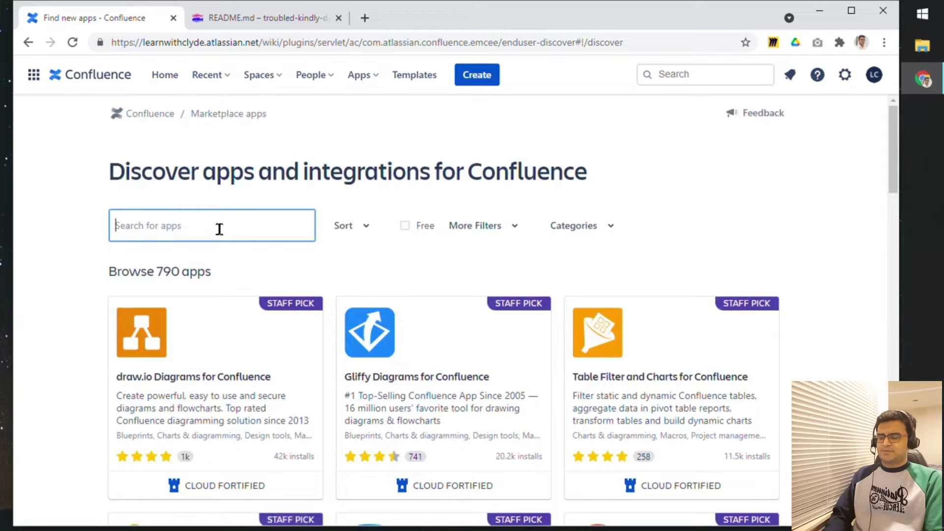
type("glitch")
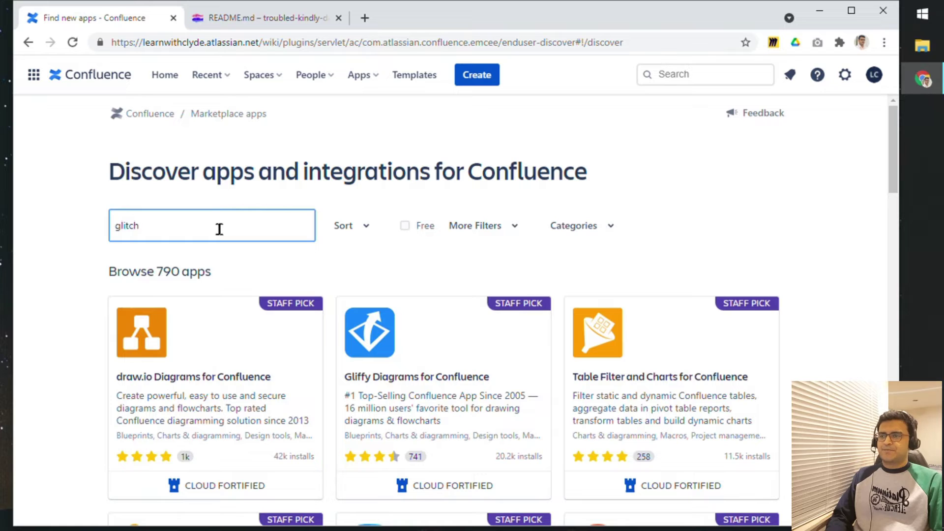
key("Return")
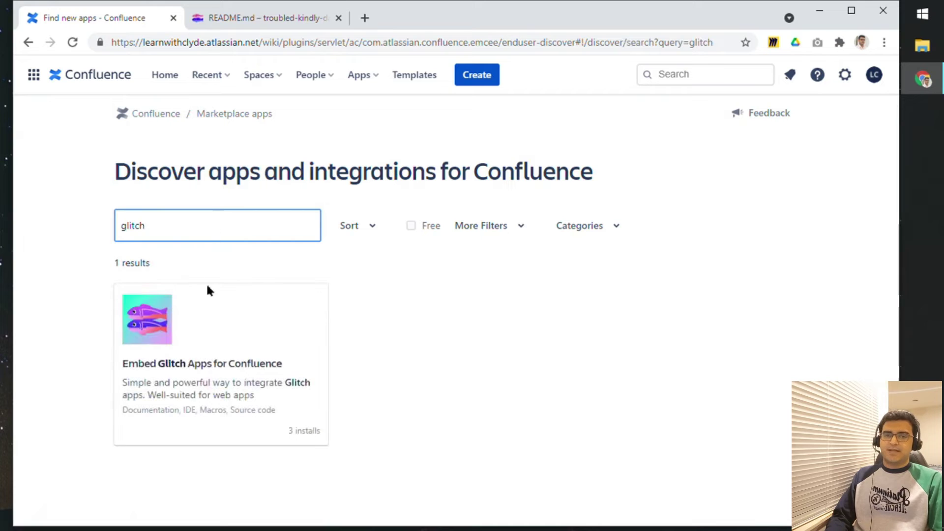
left_click(233, 318)
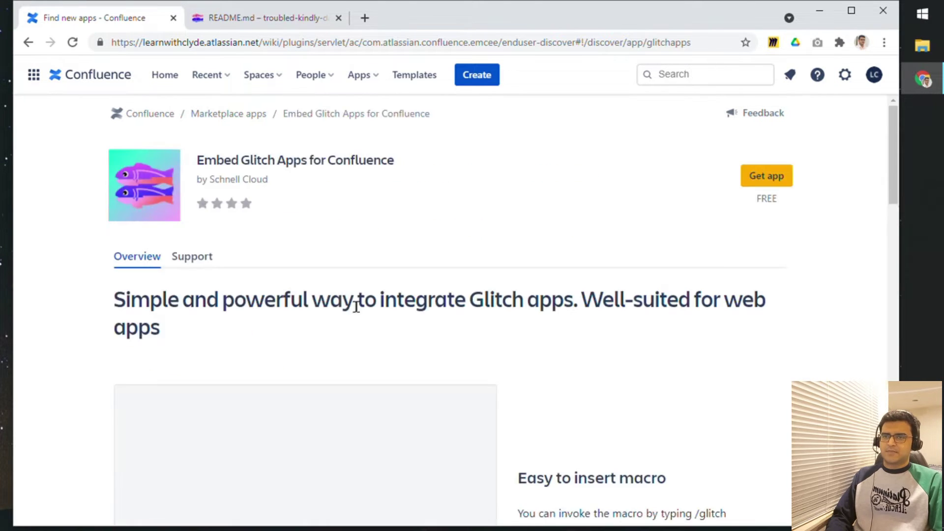
Install the Embed Glitch Apps for Confluence app and dismiss the installation notice.
left_click(769, 177)
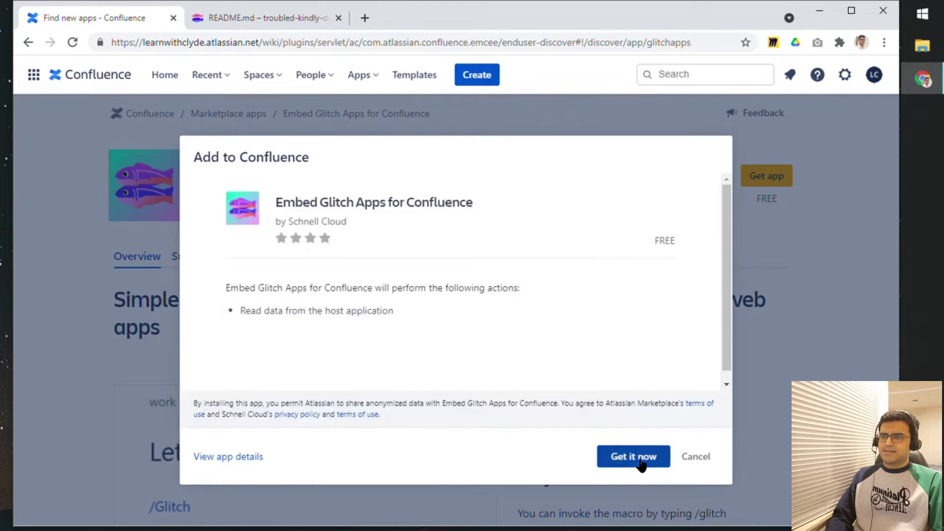
left_click(636, 456)
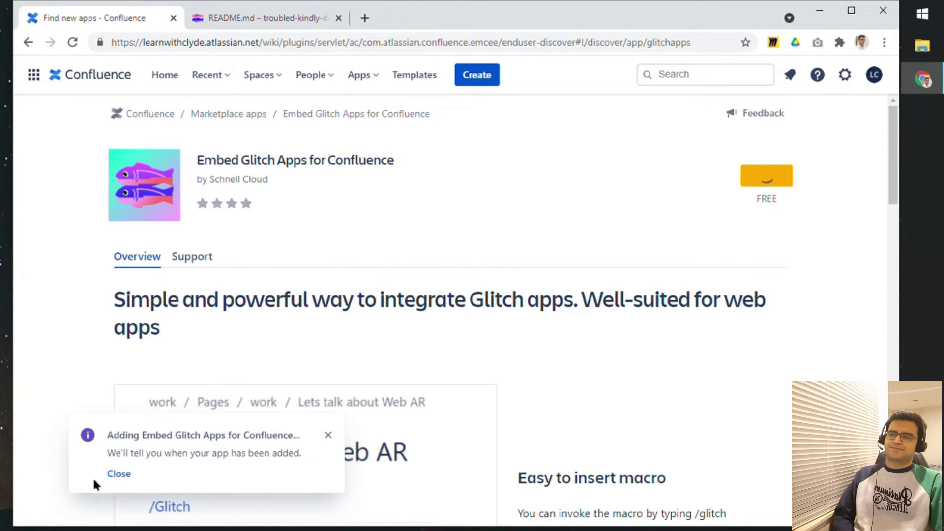
left_click(125, 475)
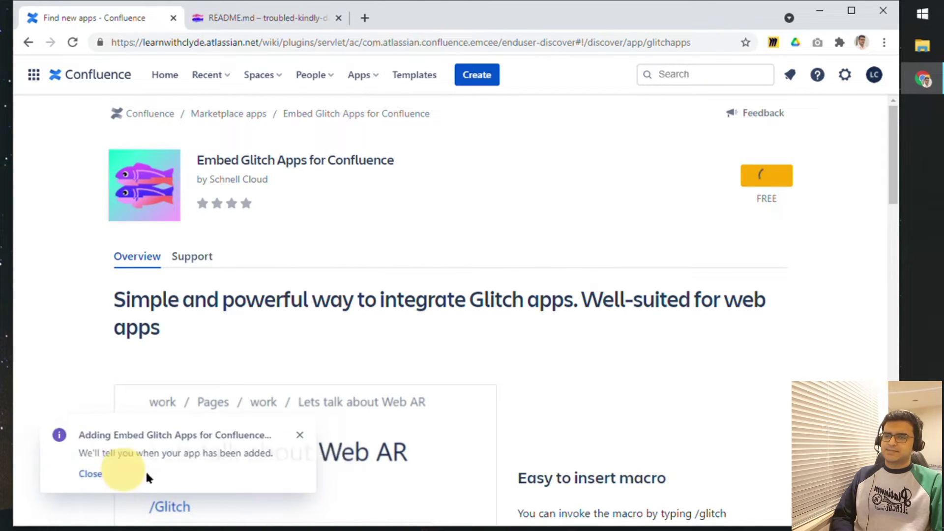
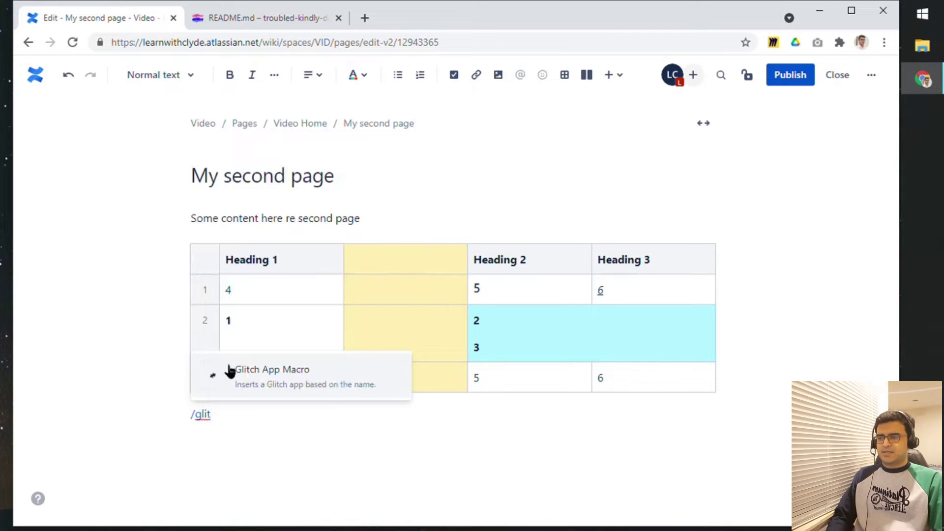
Insert a Glitch App Macro below the table on My second page, using the app name troubled-kindly-date copied from the Glitch project.
left_click(217, 375)
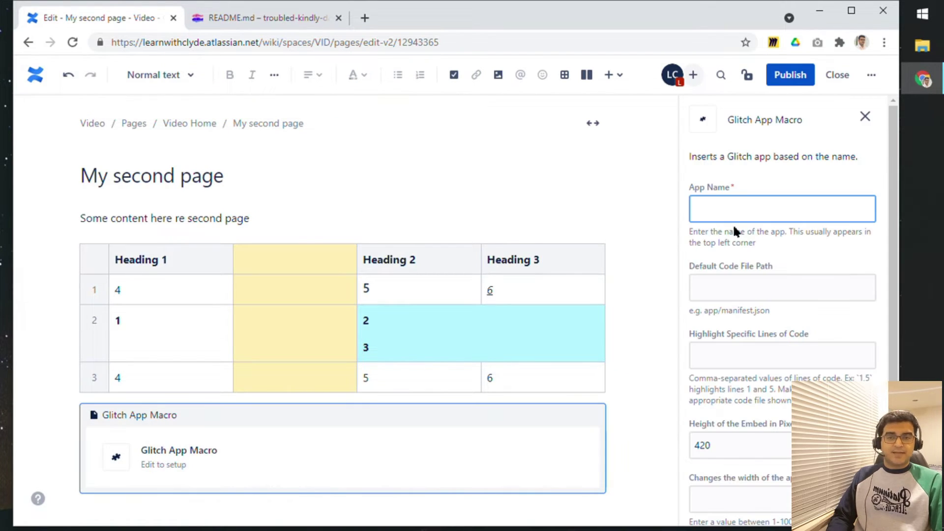
left_click(302, 21)
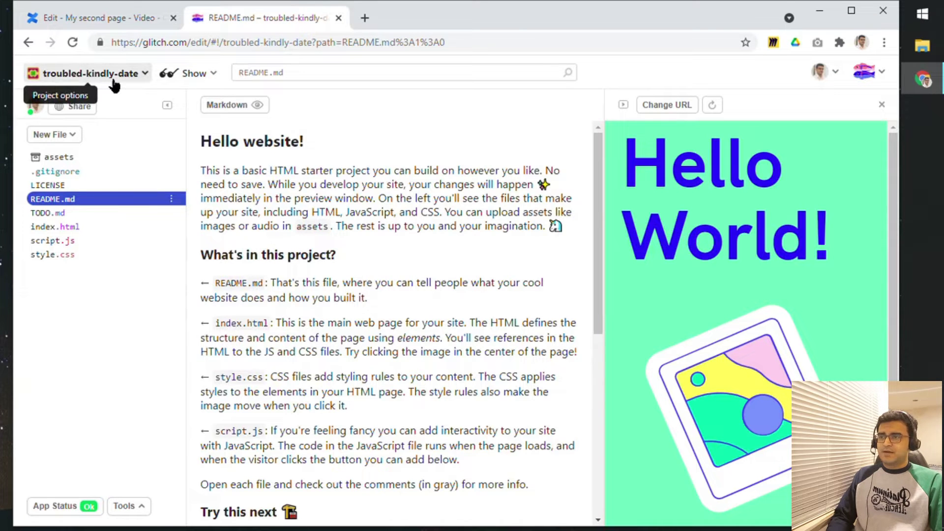
left_click_drag(223, 43, 312, 42)
key("ctrl+c")
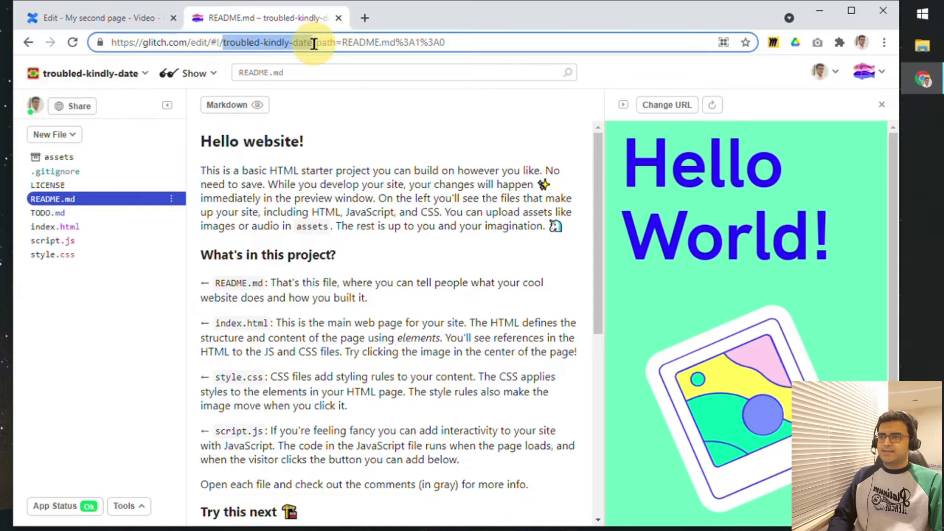
left_click(134, 18)
key("ctrl+v")
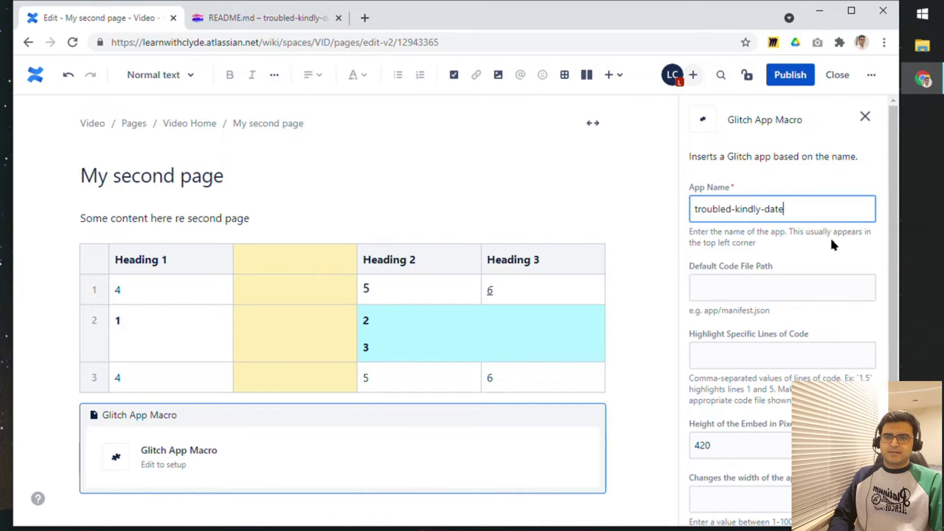
left_click(789, 272)
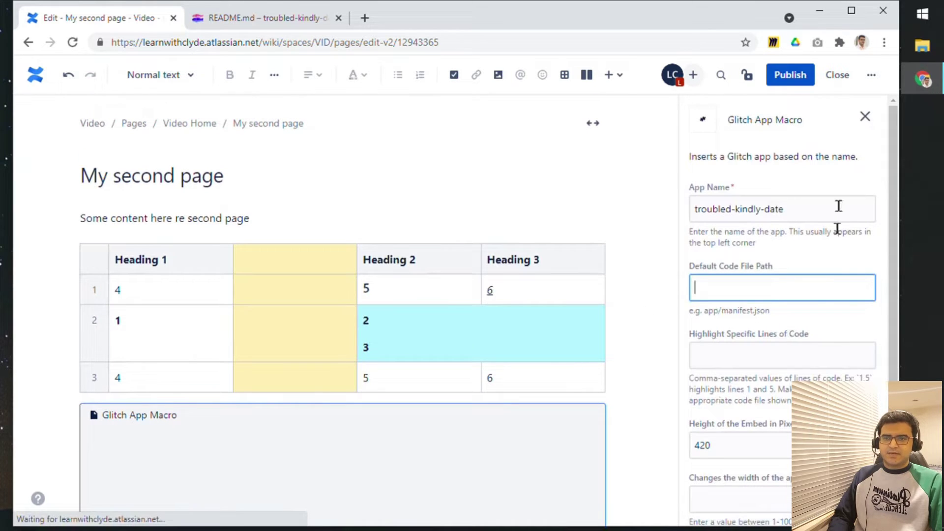
left_click(859, 123)
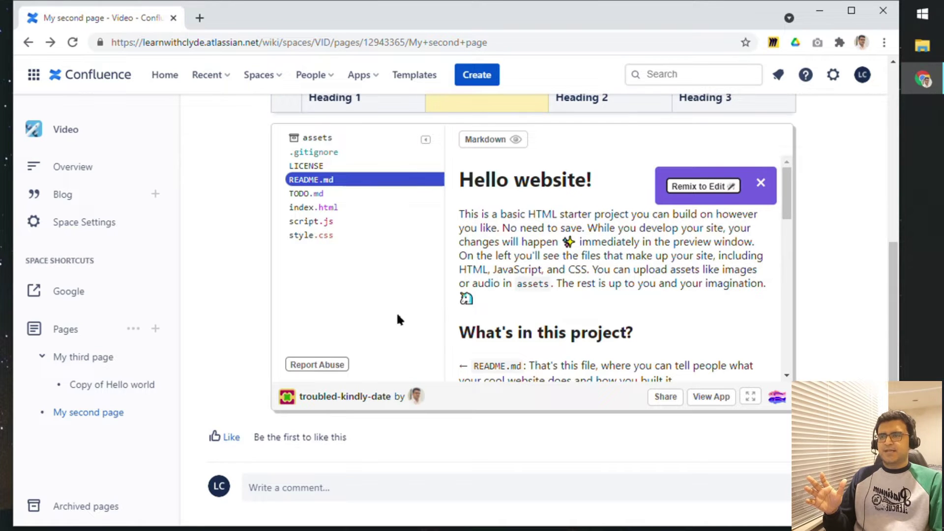
scroll(618, 289, "down", 5)
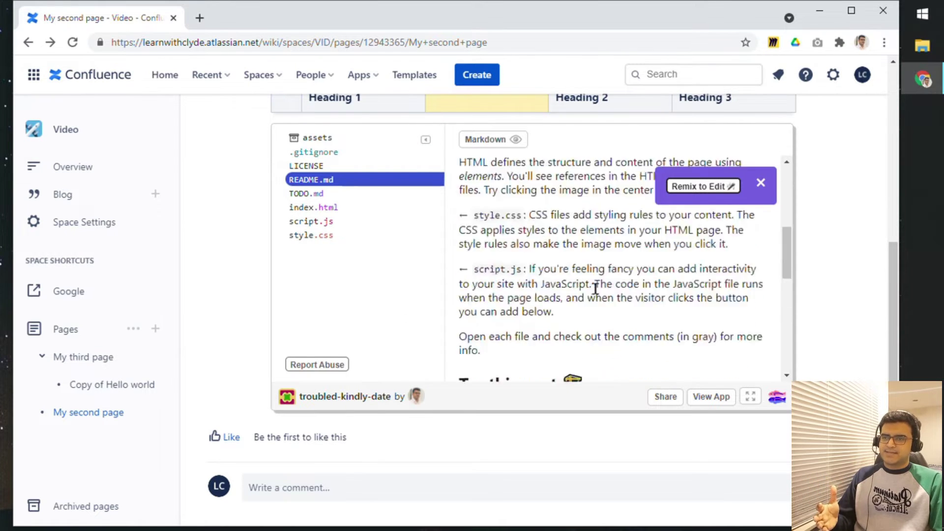
scroll(595, 285, "up", 10)
scroll(234, 317, "down", 4)
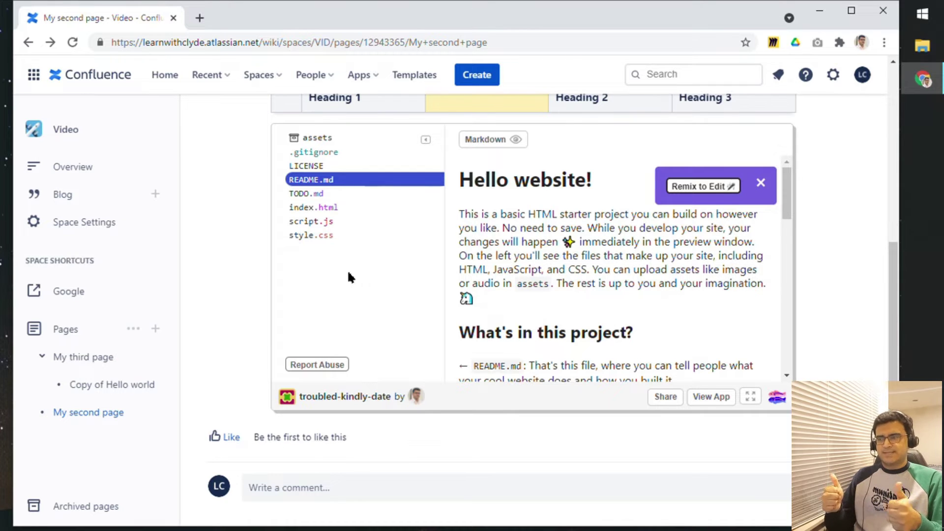
Add the Slack integration to Confluence and allow Confluence Cloud to access the Learn With Clyde workspace.
left_click(359, 75)
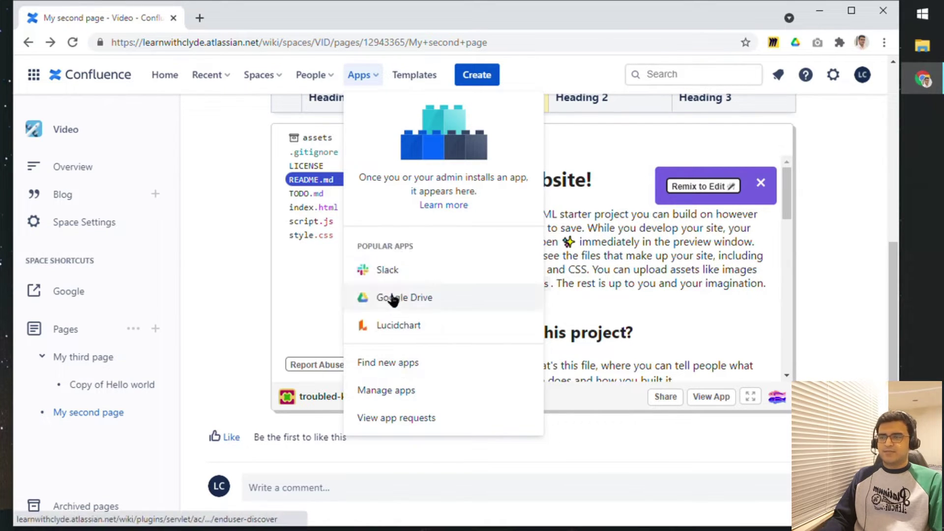
left_click(389, 271)
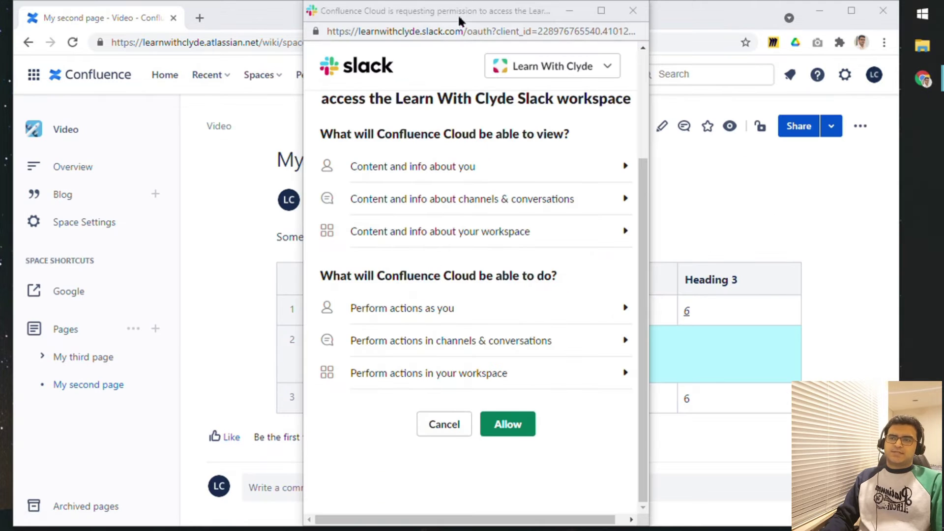
left_click_drag(458, 13, 419, 13)
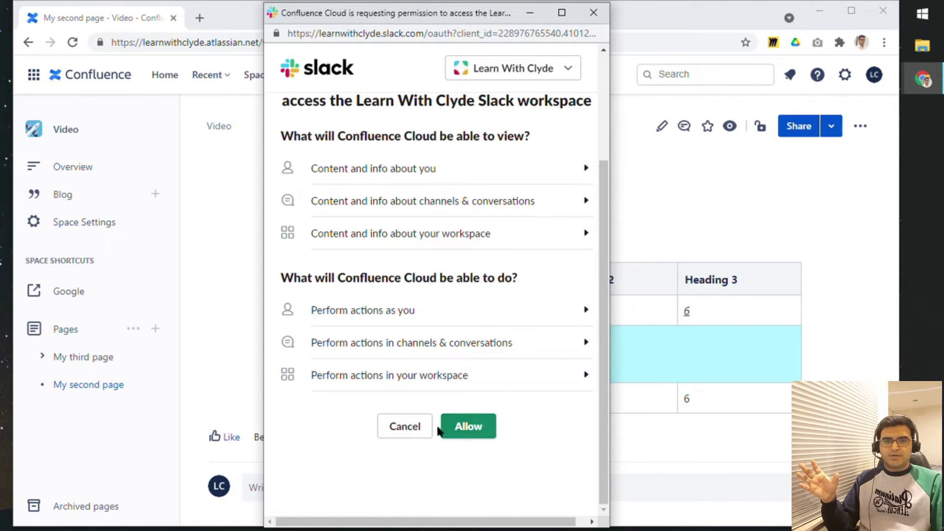
left_click(469, 428)
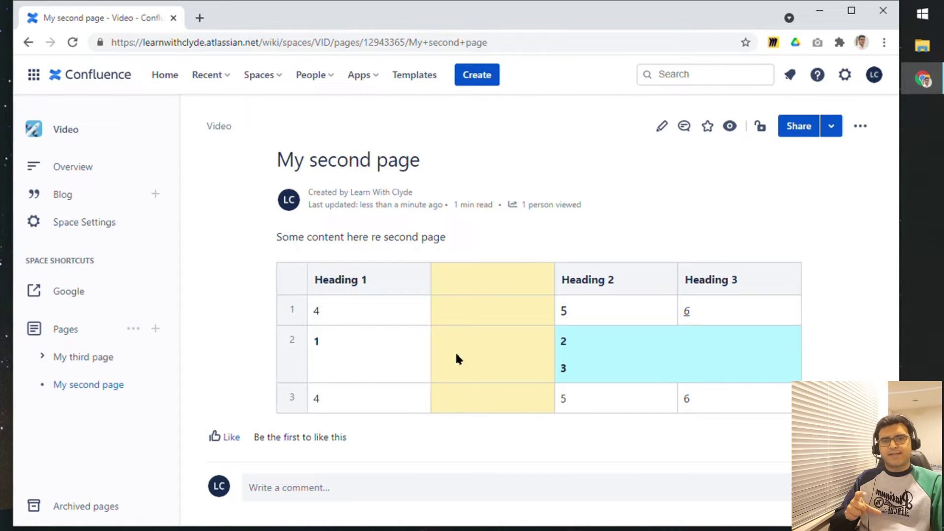
Switch to Slack in a new browser tab and view the Confluence app's messages.
left_click(199, 18)
left_click(497, 68)
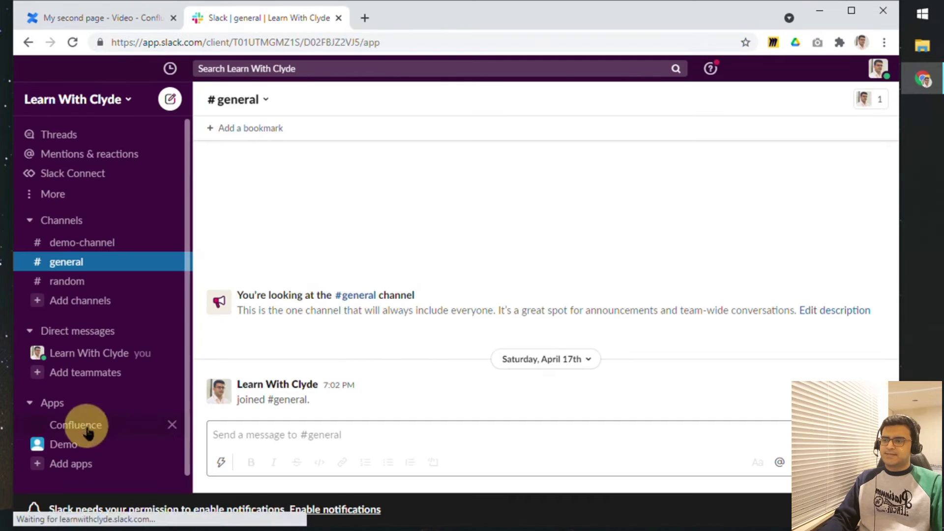
left_click(94, 427)
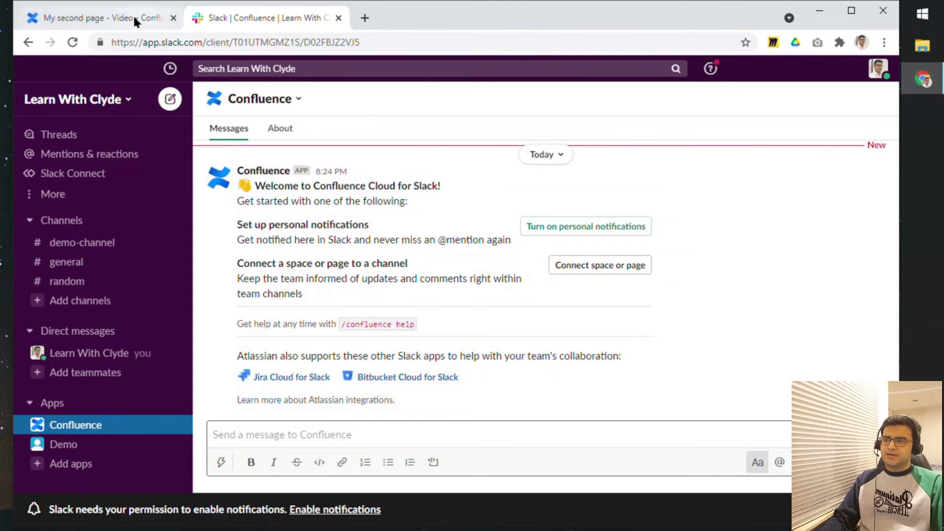
Switch back to Confluence, start a Slack notification subscription for My second page, and authorize the Learn With Clyde workspace for it.
left_click(147, 27)
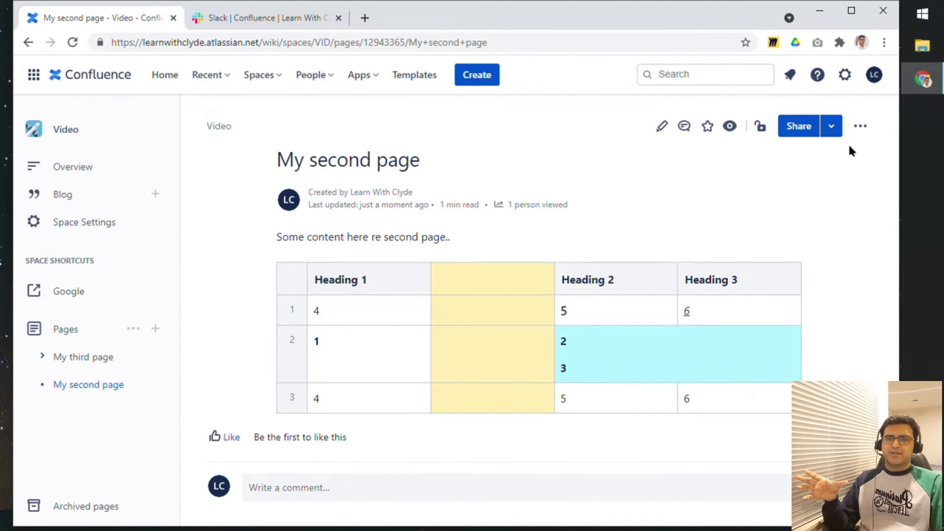
left_click(860, 126)
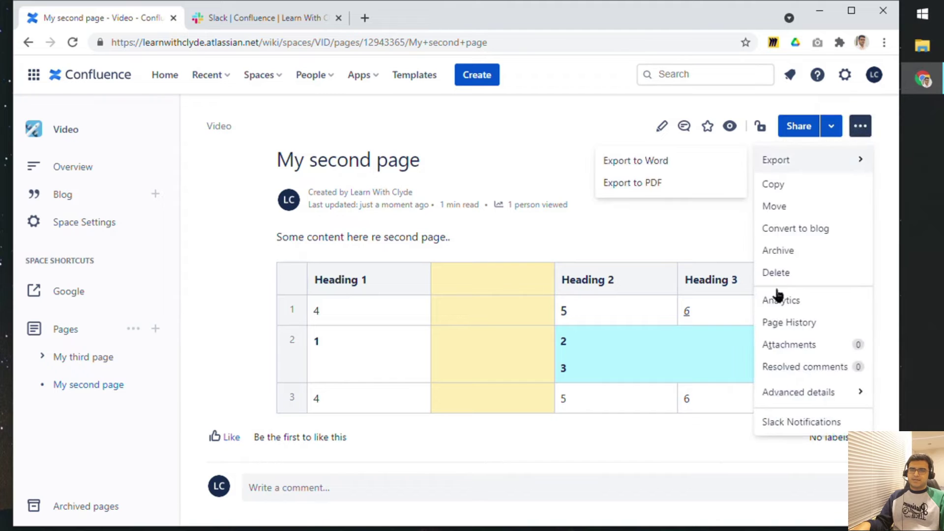
left_click(787, 424)
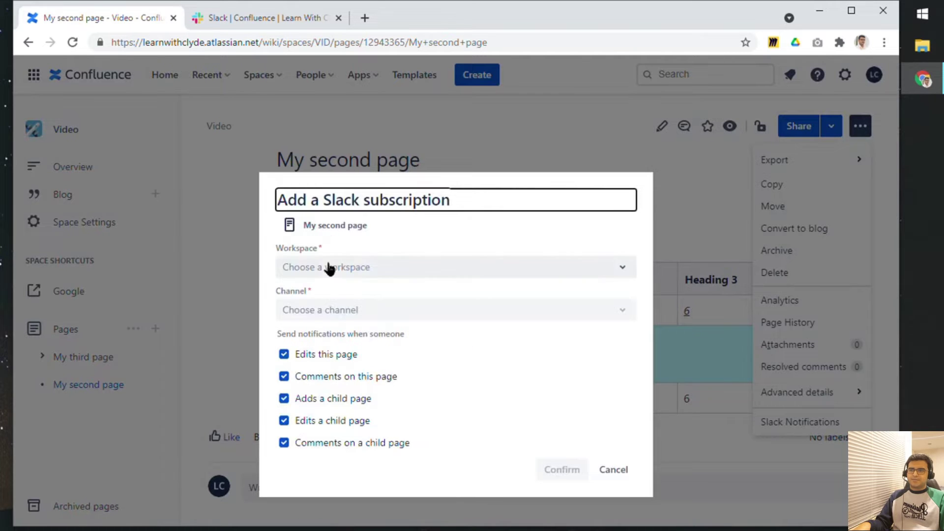
left_click(329, 269)
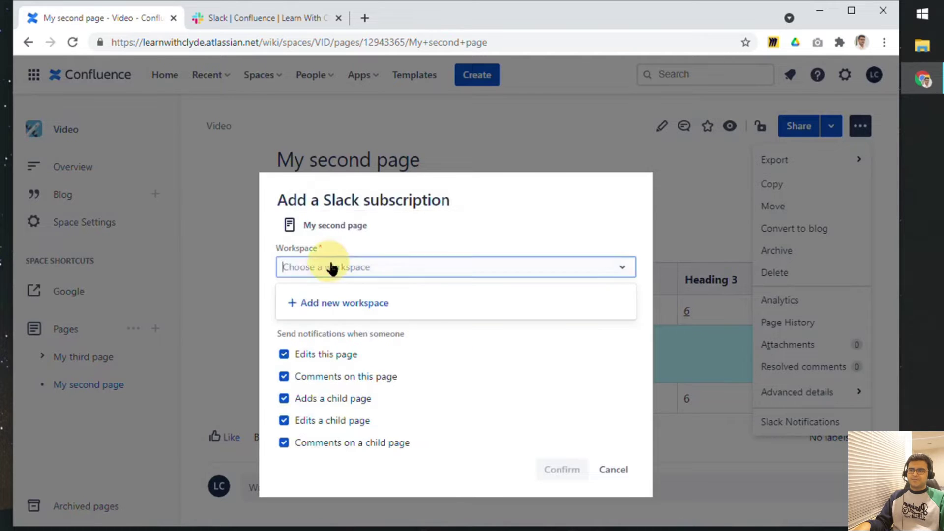
left_click(345, 304)
left_click(540, 468)
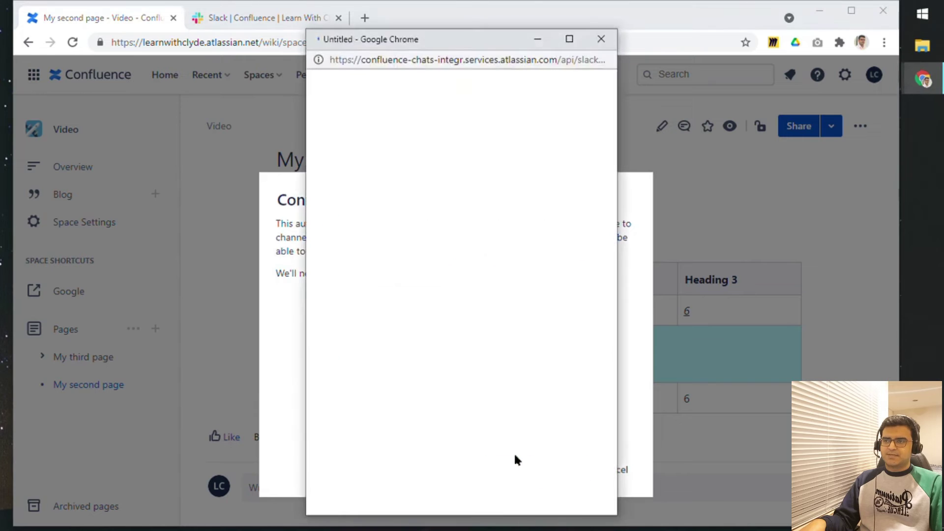
left_click(508, 418)
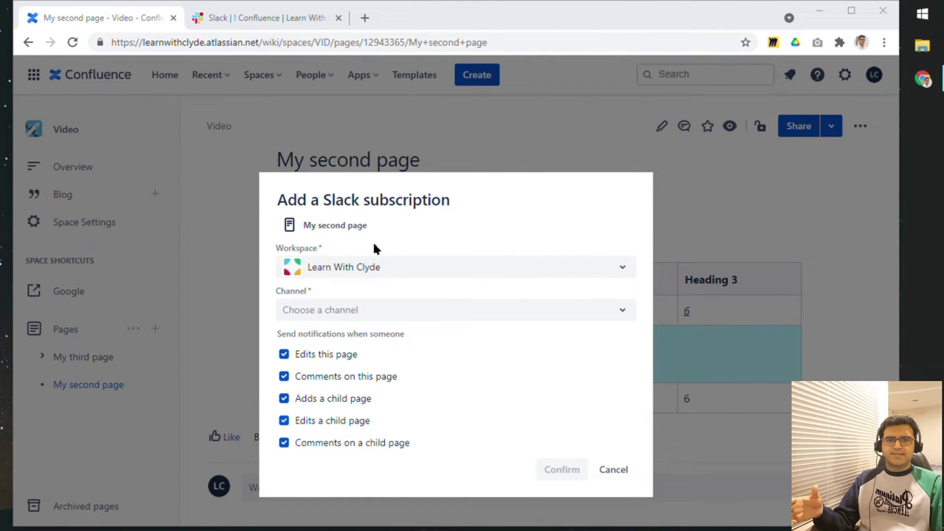
Set the subscription's channel to #general, keep all notification types enabled, and create the subscription.
left_click(344, 311)
left_click(321, 366)
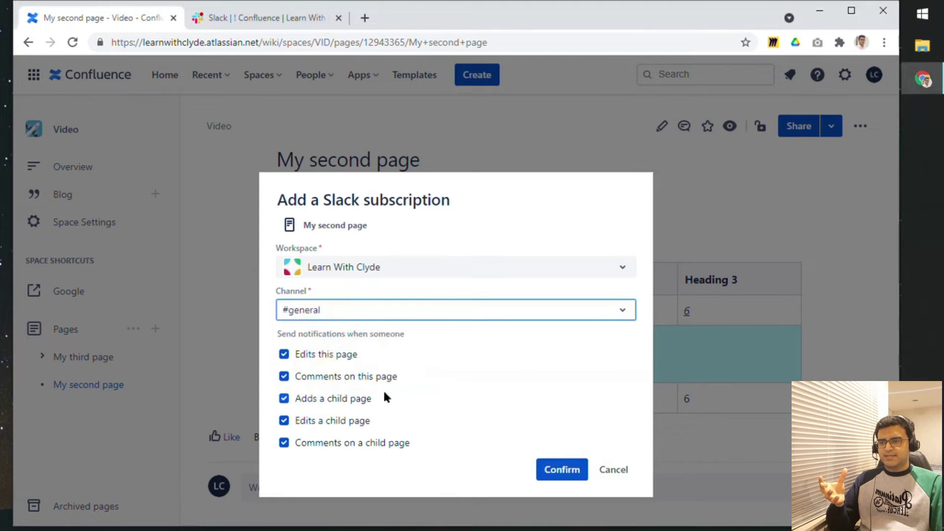
left_click(564, 469)
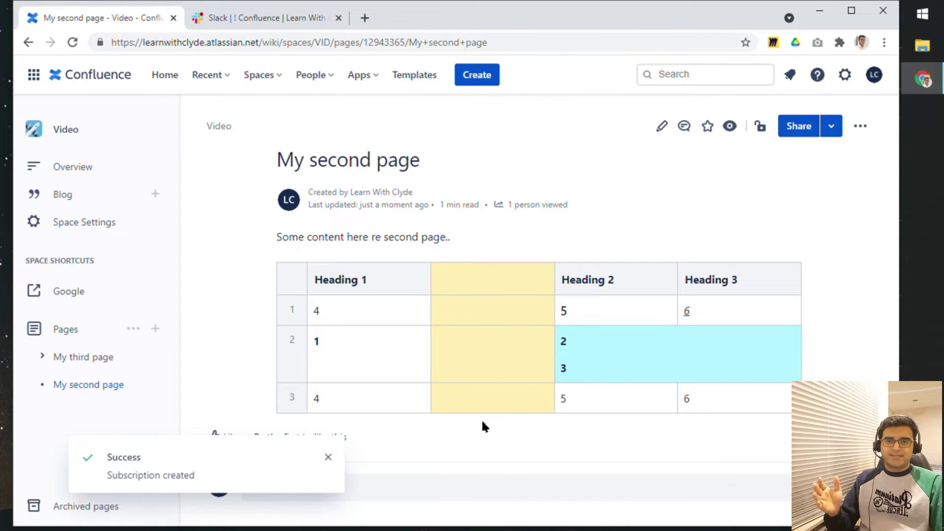
left_click(330, 459)
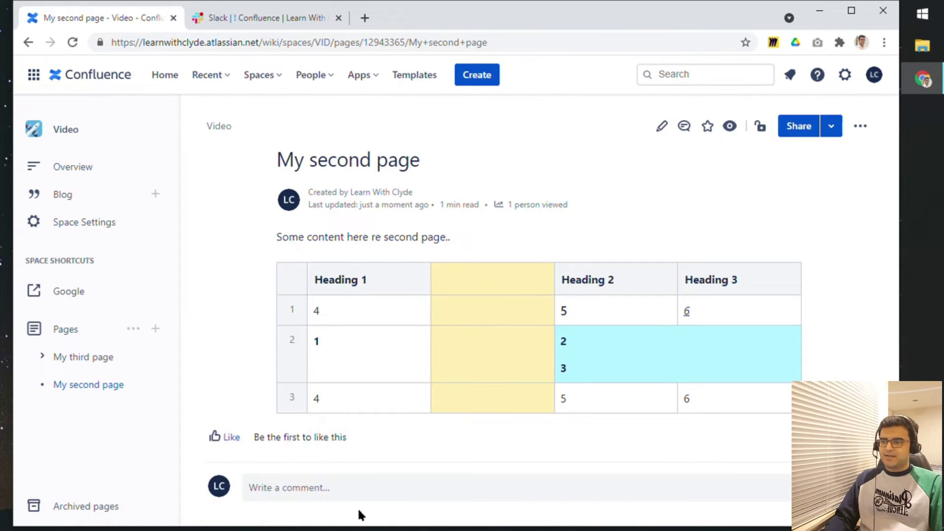
Post the comment "Does this comment appear in Slack?" on My second page and switch to Slack to check for the notification.
left_click(509, 486)
type("Does this comment appear in Slack?")
left_click(253, 480)
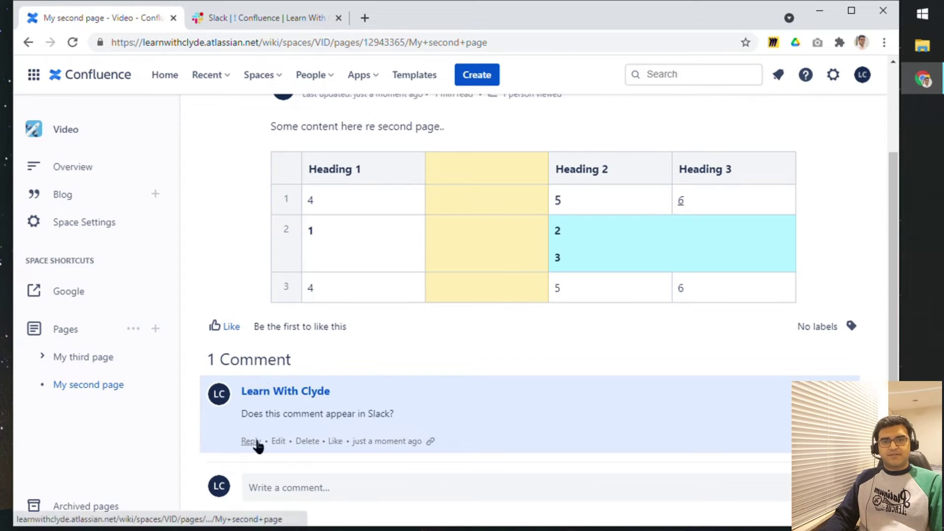
left_click(235, 19)
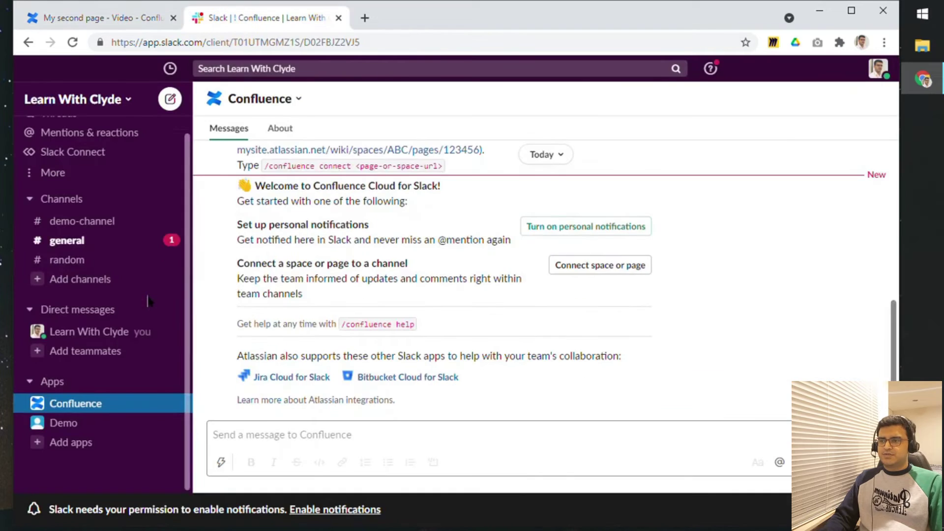
View the page comment notification in Slack's #general channel, then return to Confluence.
scroll(147, 301, "up", 1)
left_click(92, 265)
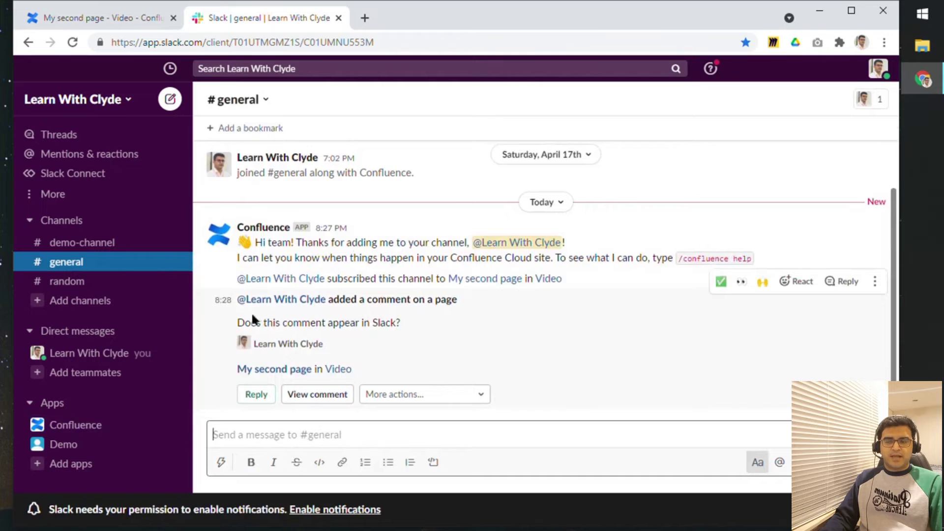
left_click_drag(244, 322, 437, 332)
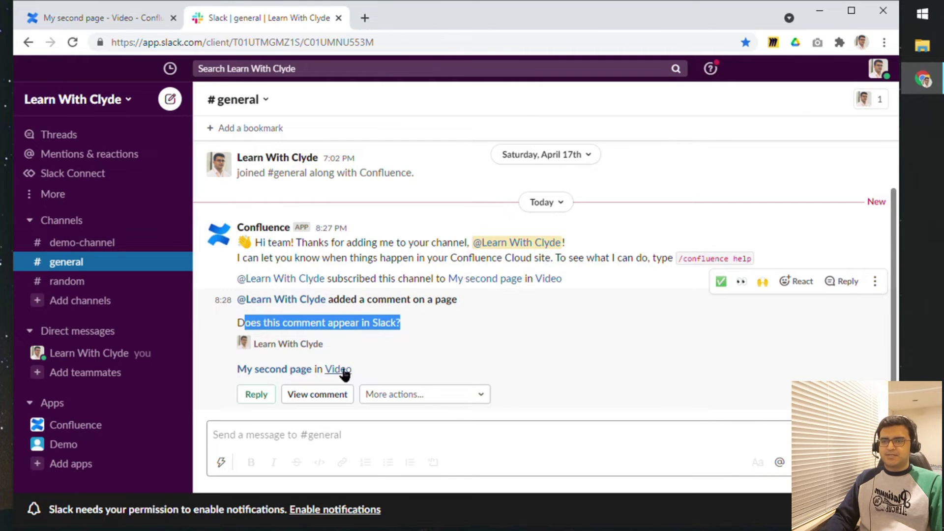
left_click(132, 25)
scroll(488, 393, "up", 4)
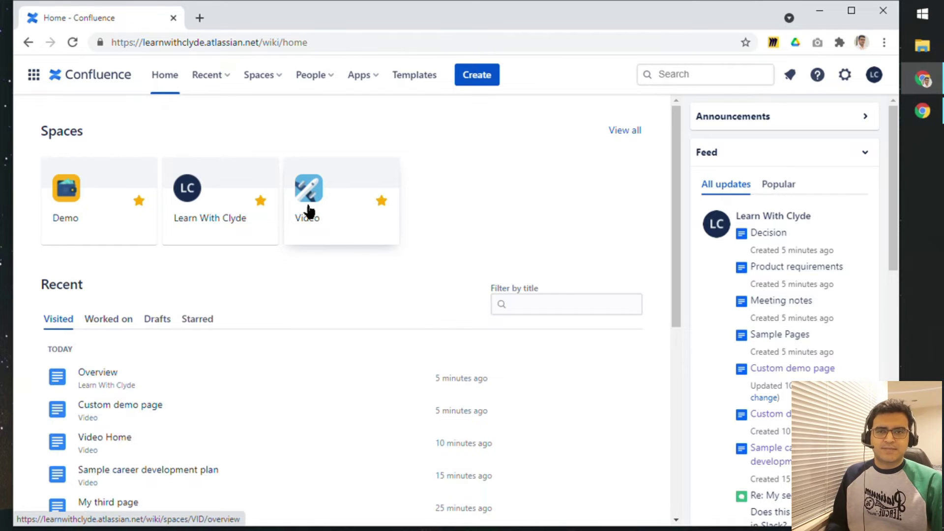
Invite a teammate to Confluence by entering their e-mail address, keeping Confluence as the only selected product.
left_click(324, 84)
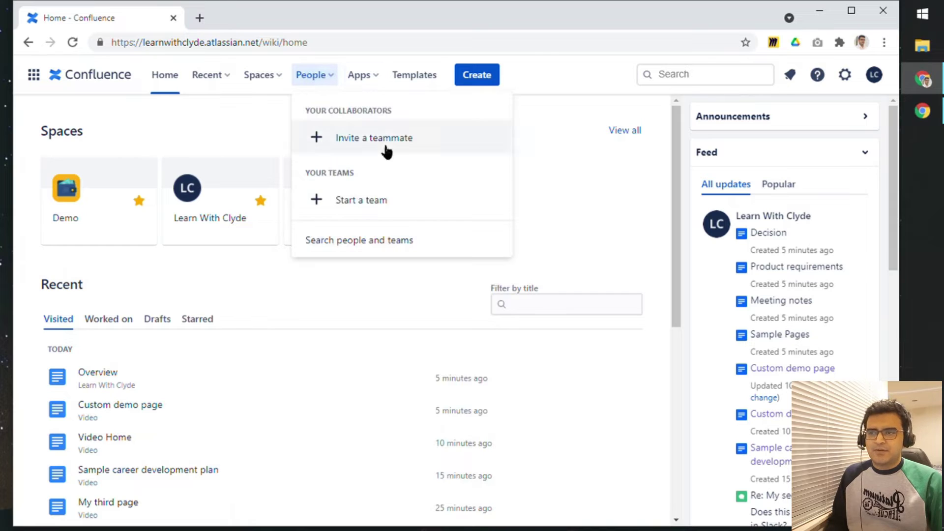
left_click(385, 146)
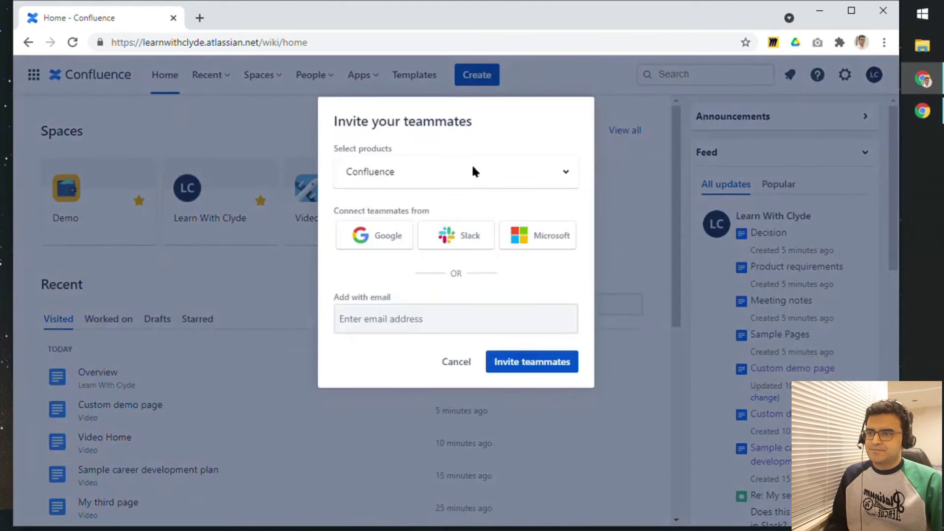
left_click(429, 173)
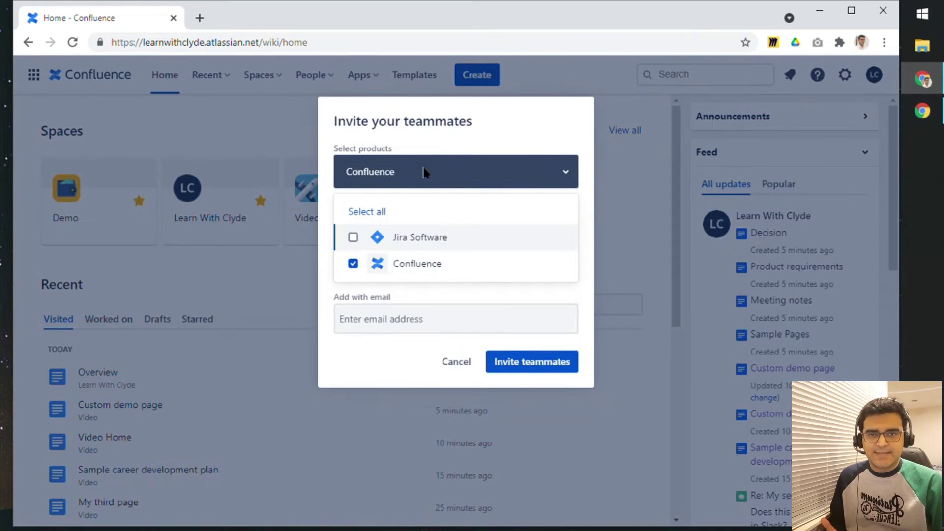
left_click(422, 168)
left_click(441, 321)
key("ctrl+v")
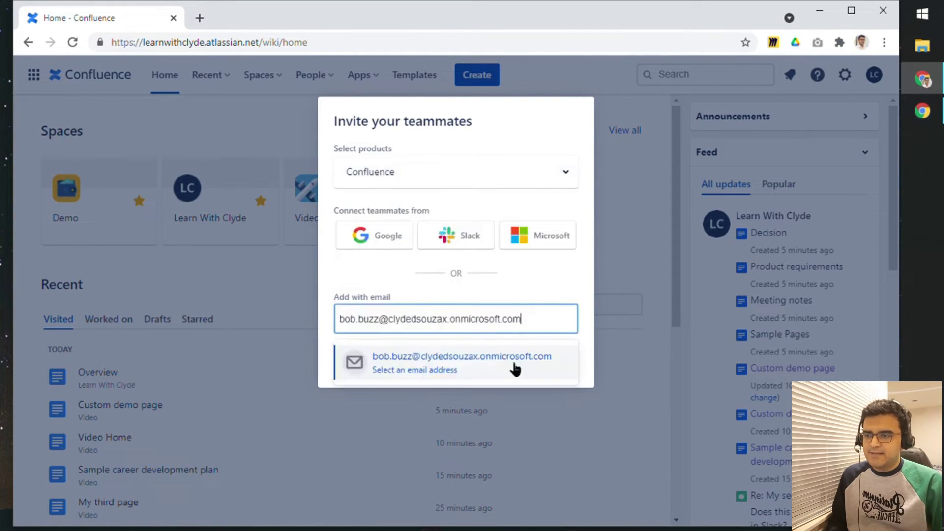
left_click(447, 373)
left_click(520, 394)
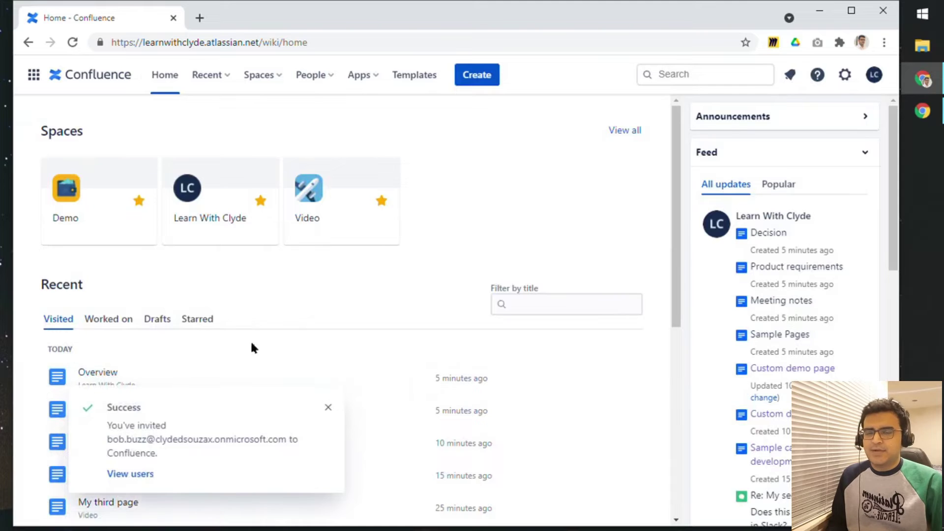
Switch to the invited teammate's Outlook inbox and read the Atlassian invitation e-mail.
key("alt+Tab")
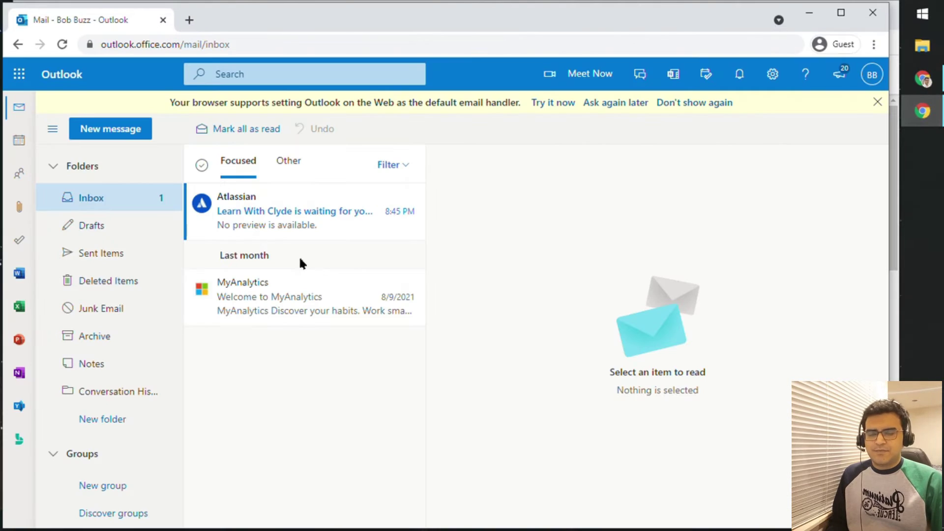
left_click(288, 228)
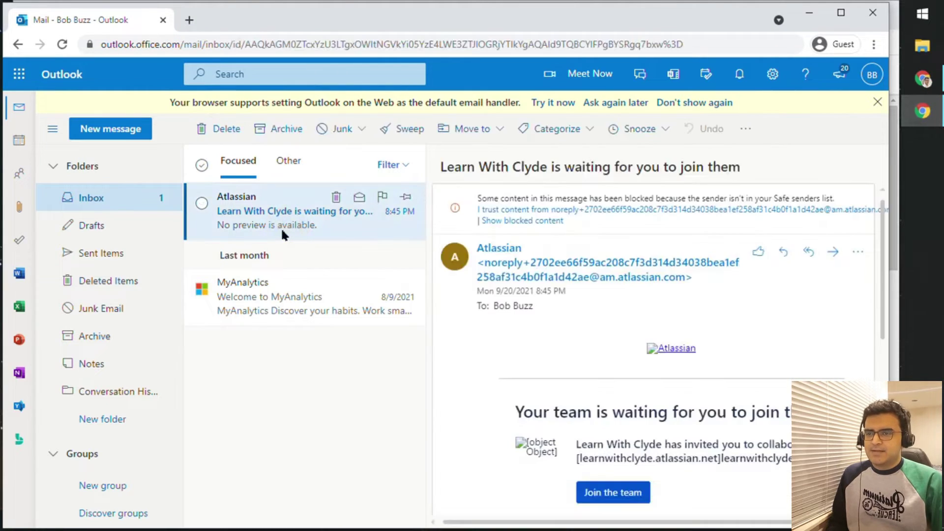
scroll(605, 261, "down", 4)
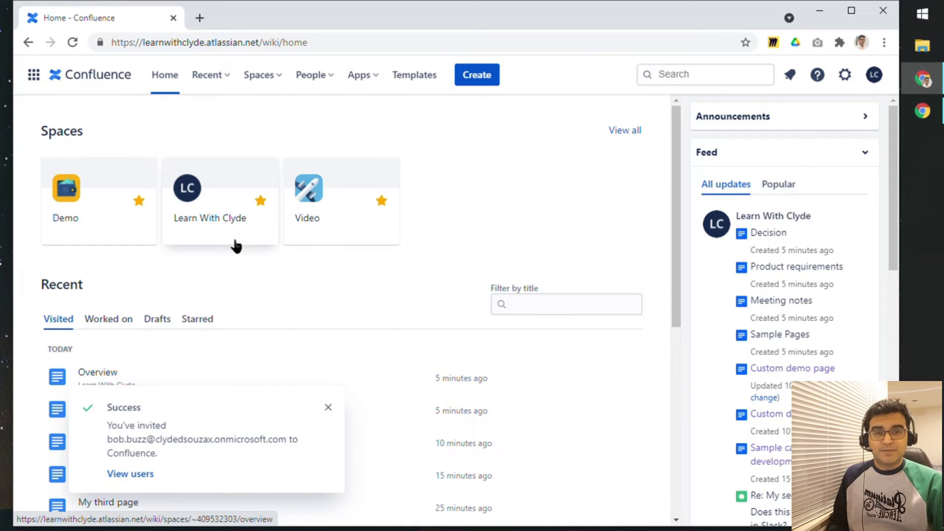
Edit the Video space's permissions and add the invited teammate under Individual Users.
left_click(329, 214)
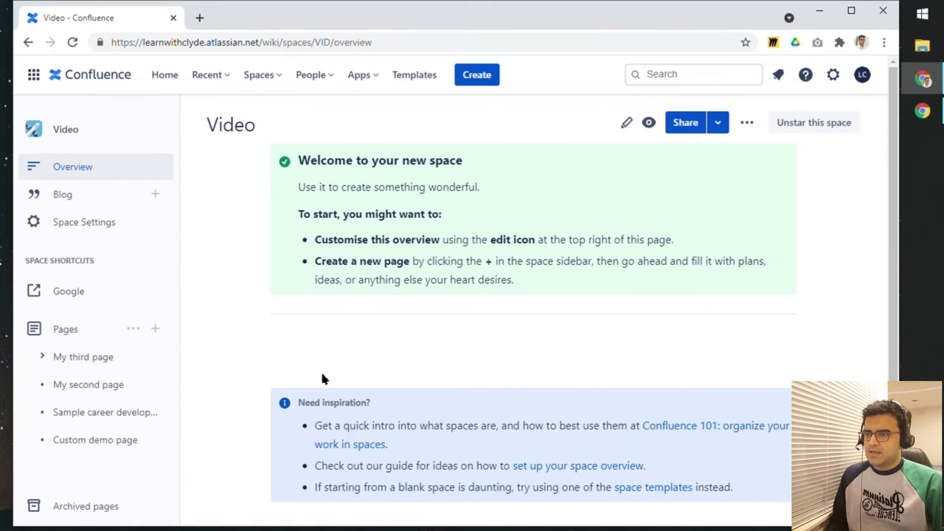
left_click(89, 223)
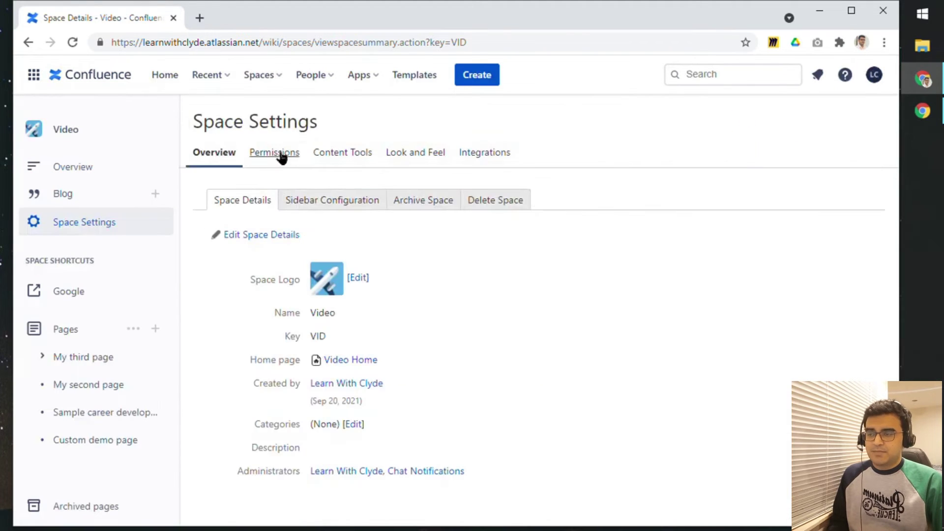
left_click(279, 153)
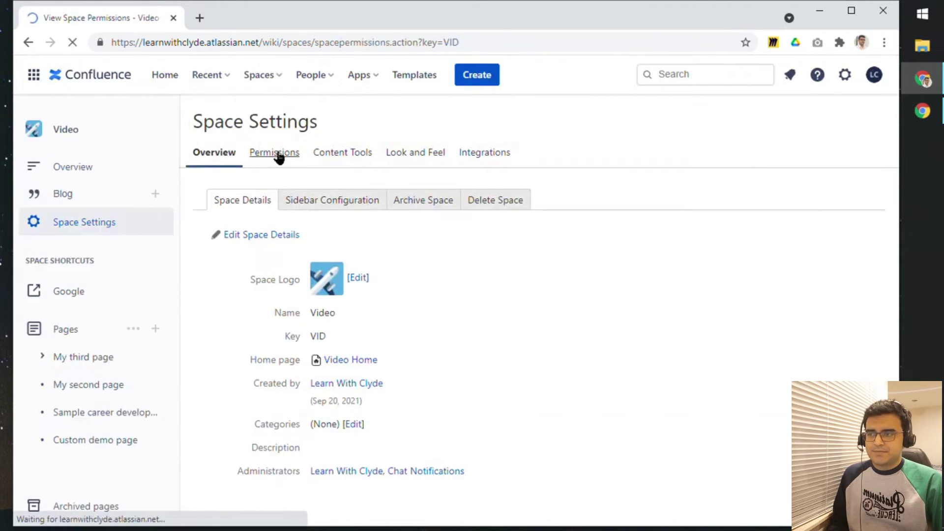
scroll(287, 295, "down", 20)
left_click(279, 263)
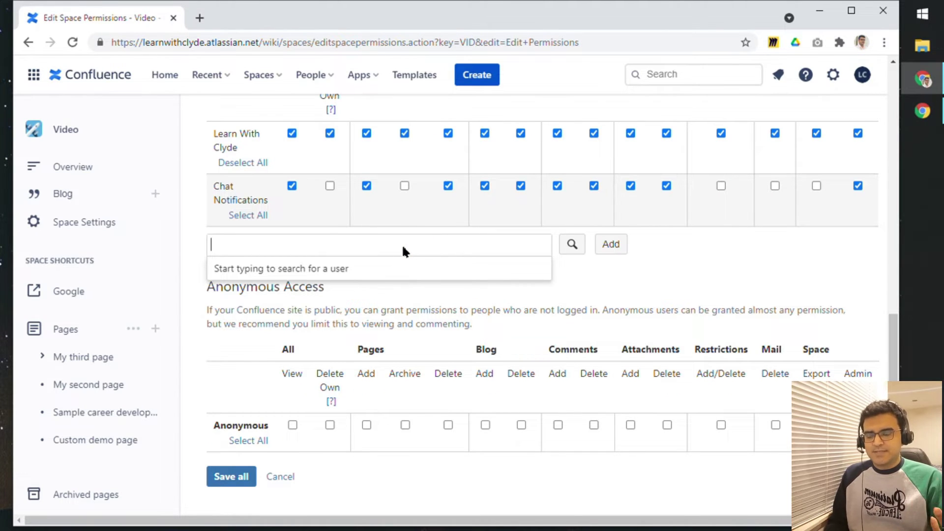
type("Bob")
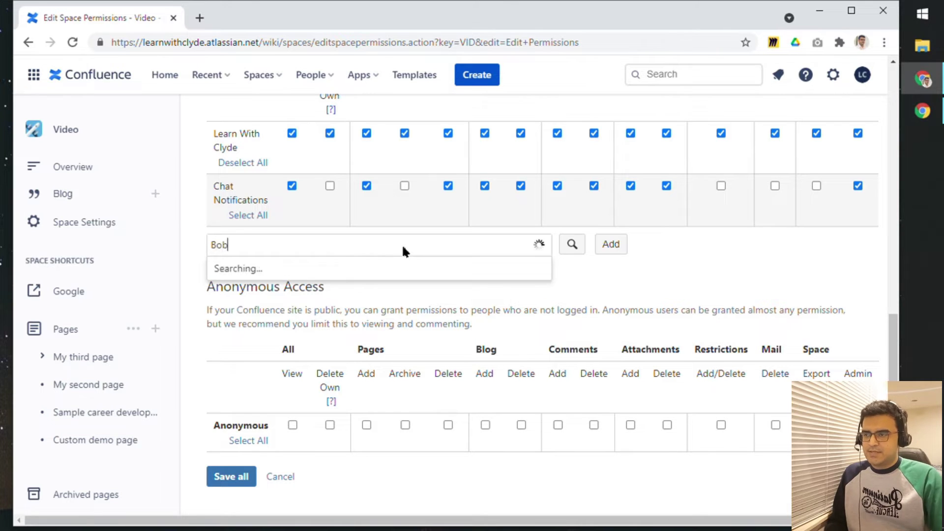
left_click(263, 270)
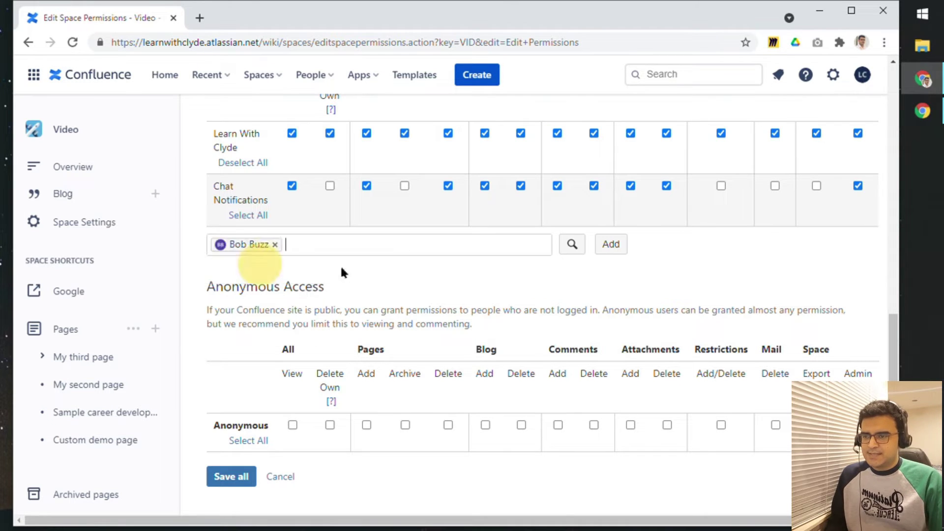
left_click(602, 248)
scroll(494, 268, "down", 12)
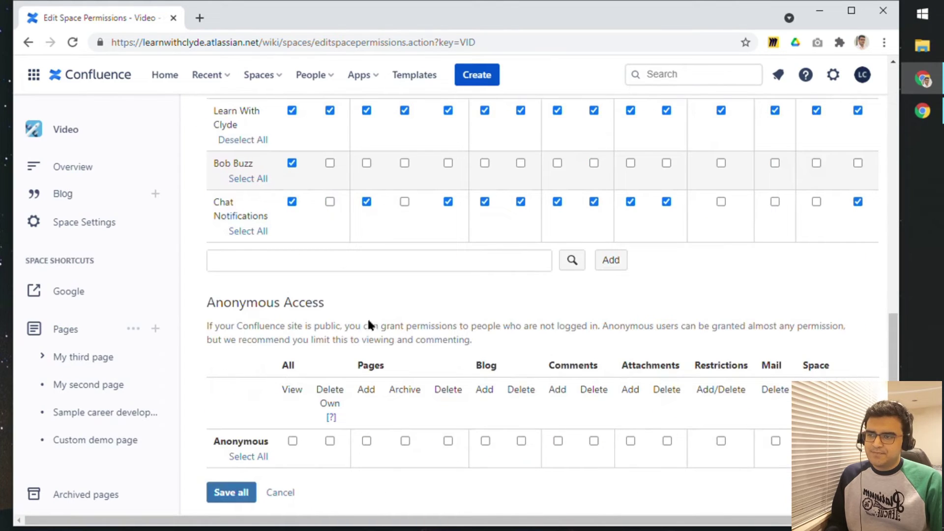
Grant the teammate permission to add pages, add comments and export the space, and save all permissions.
scroll(775, 413, "up", 4)
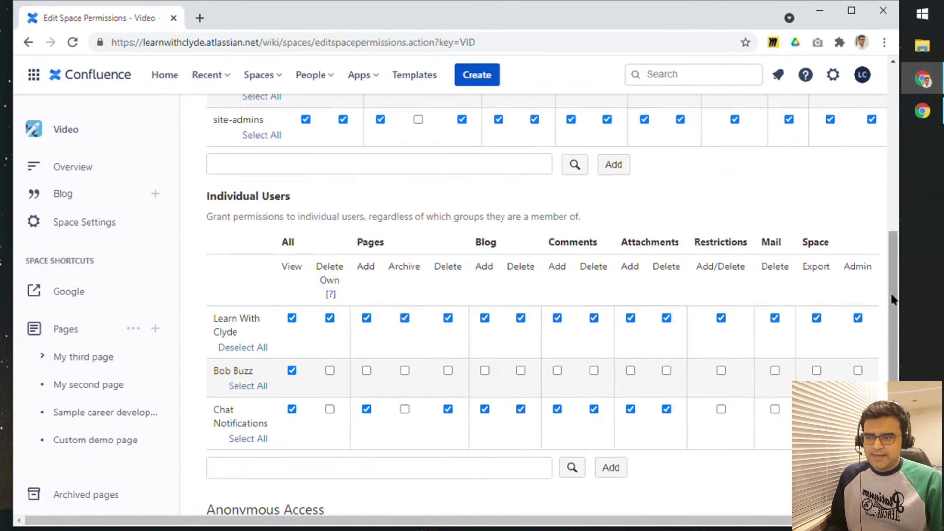
scroll(860, 345, "down", 2)
left_click(859, 315)
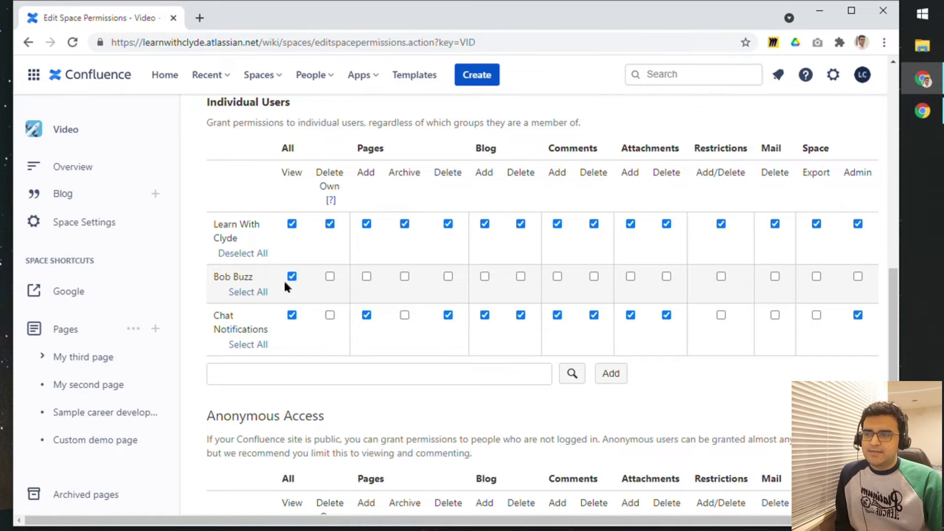
left_click(367, 277)
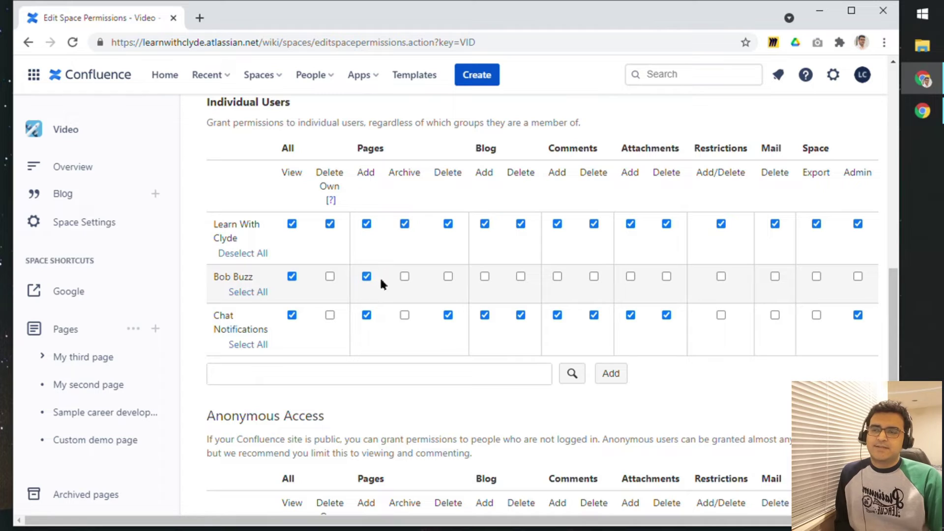
left_click(557, 276)
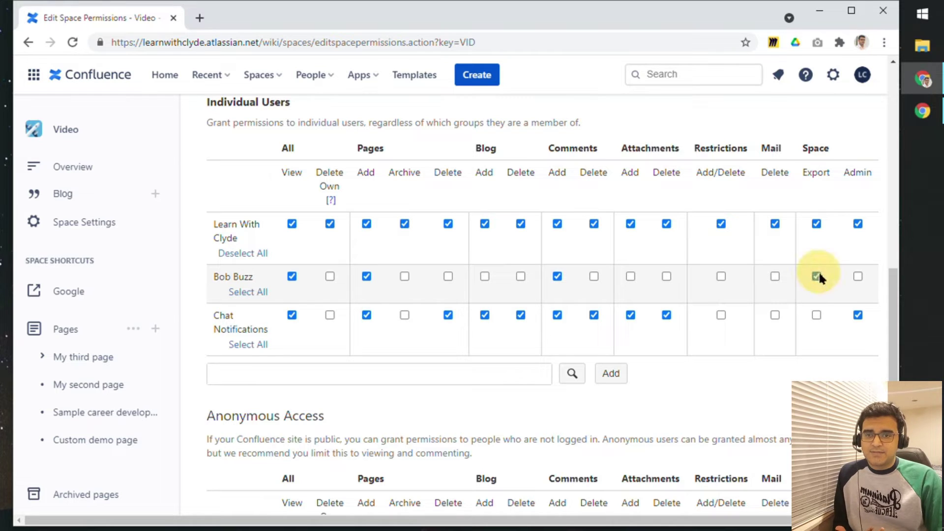
scroll(668, 369, "down", 3)
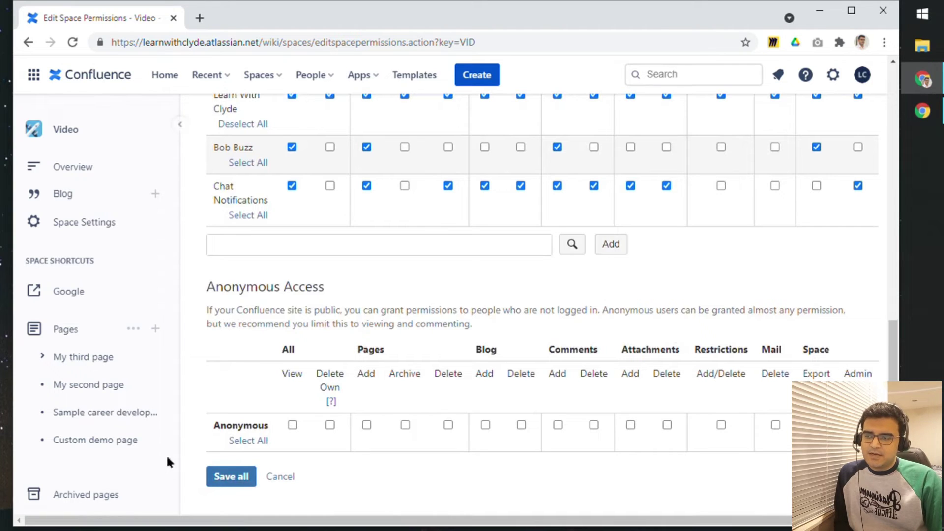
left_click(229, 478)
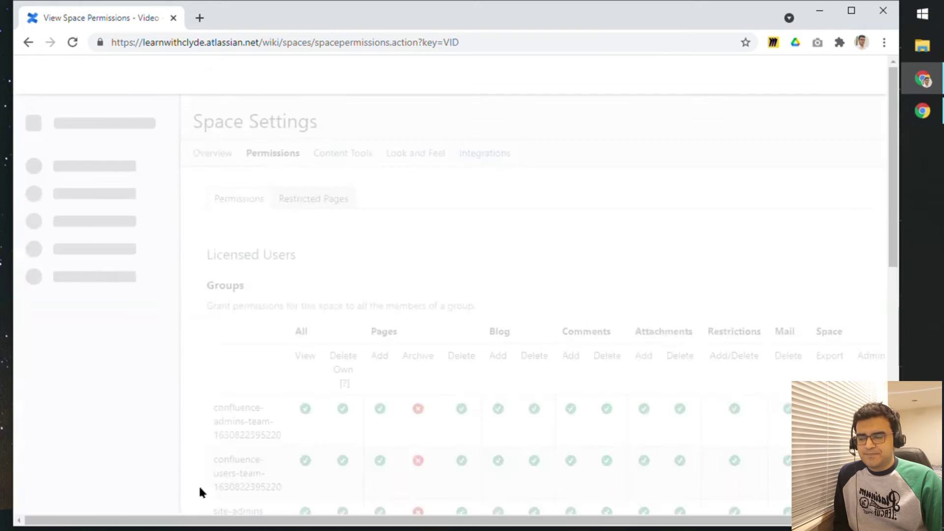
Review the Video space's saved permissions for groups, individual users and anonymous access.
scroll(408, 442, "down", 8)
scroll(411, 462, "up", 1)
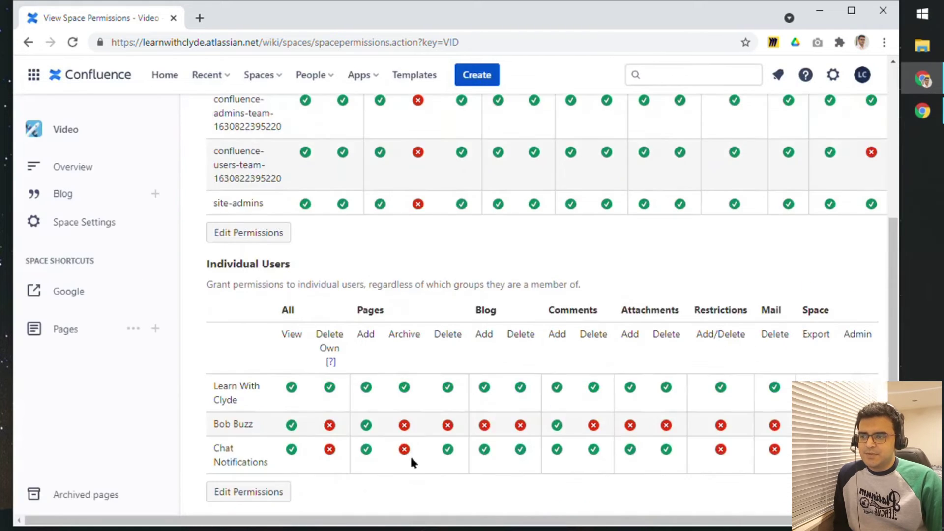
scroll(404, 443, "up", 7)
scroll(398, 422, "down", 4)
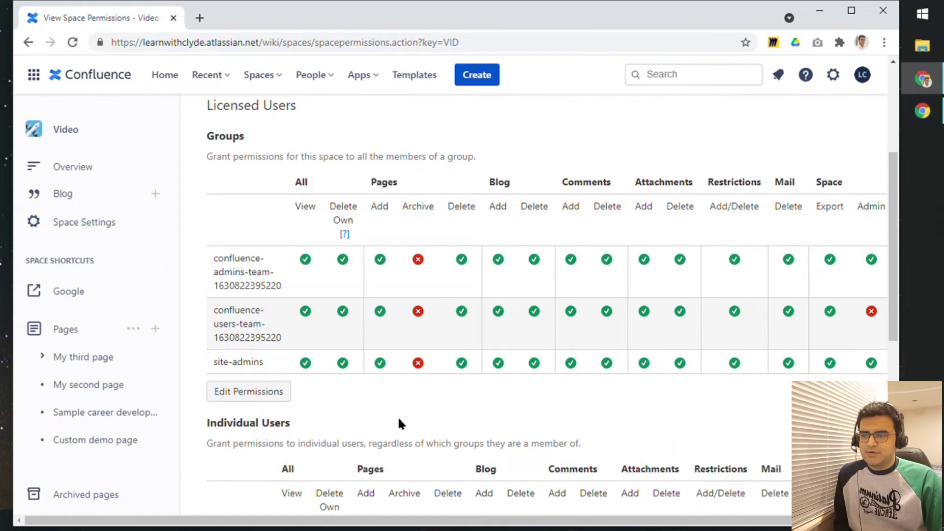
scroll(397, 417, "down", 6)
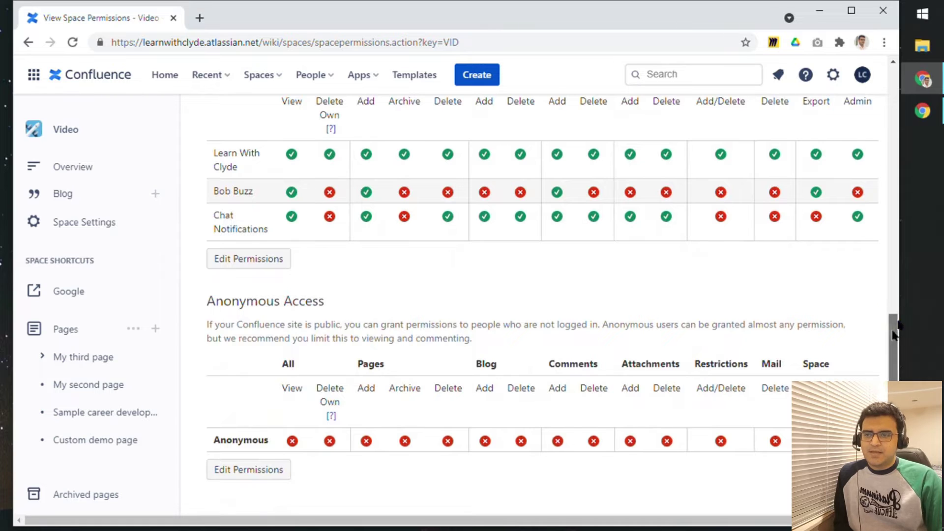
left_click_drag(892, 316, 886, 312)
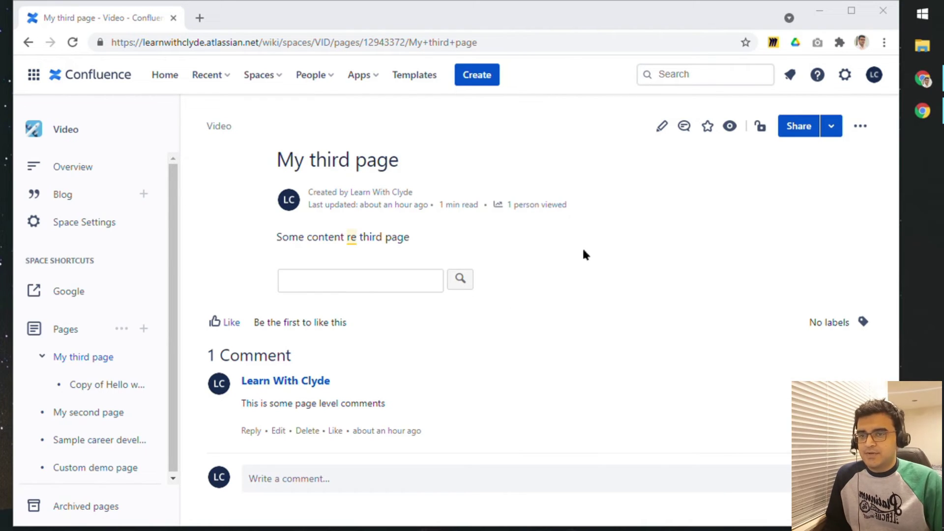
Restrict My third page to "Only specific people can view and edit", add the invited teammate with "Can edit" access, and apply the restrictions.
left_click(760, 129)
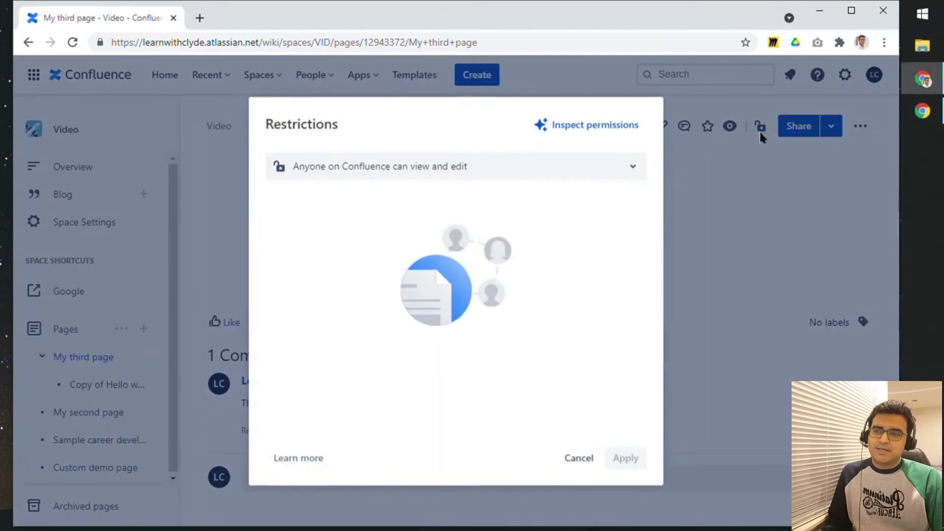
left_click(475, 169)
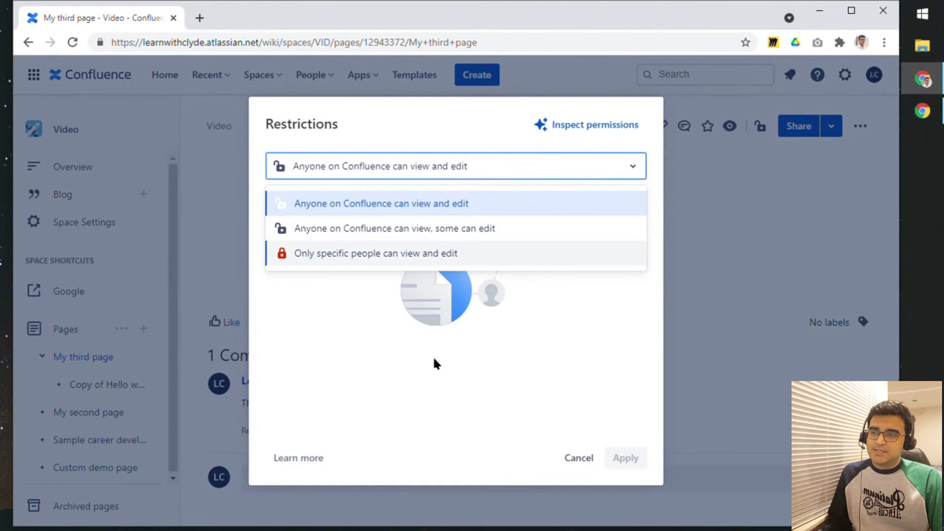
left_click(404, 256)
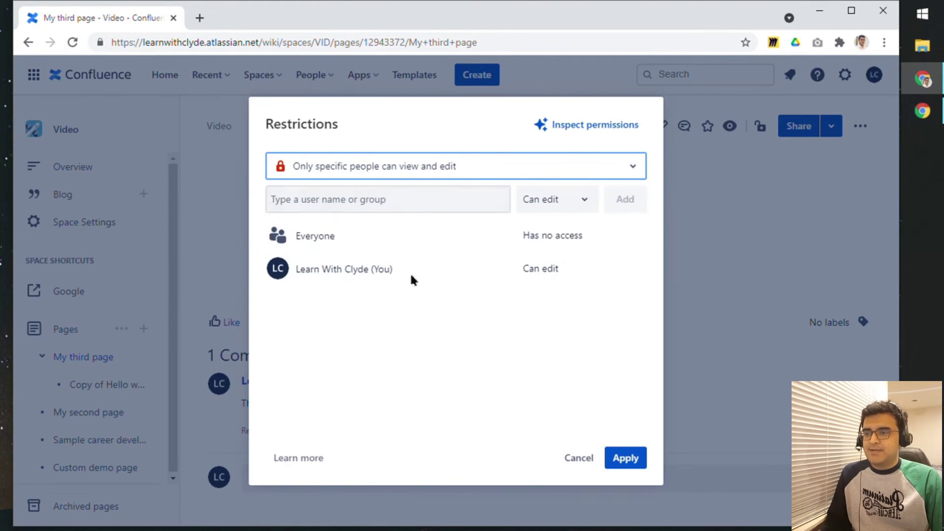
left_click(374, 201)
type("Bob")
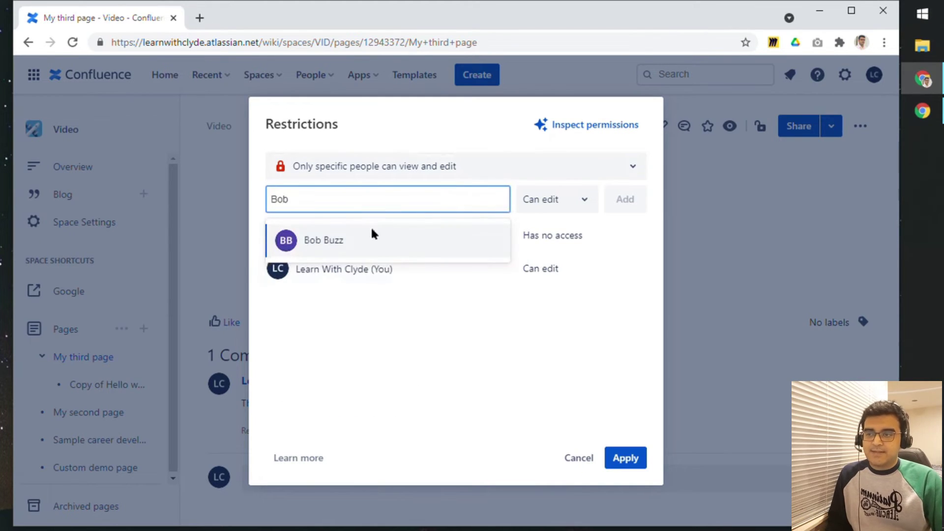
left_click(376, 240)
left_click(558, 205)
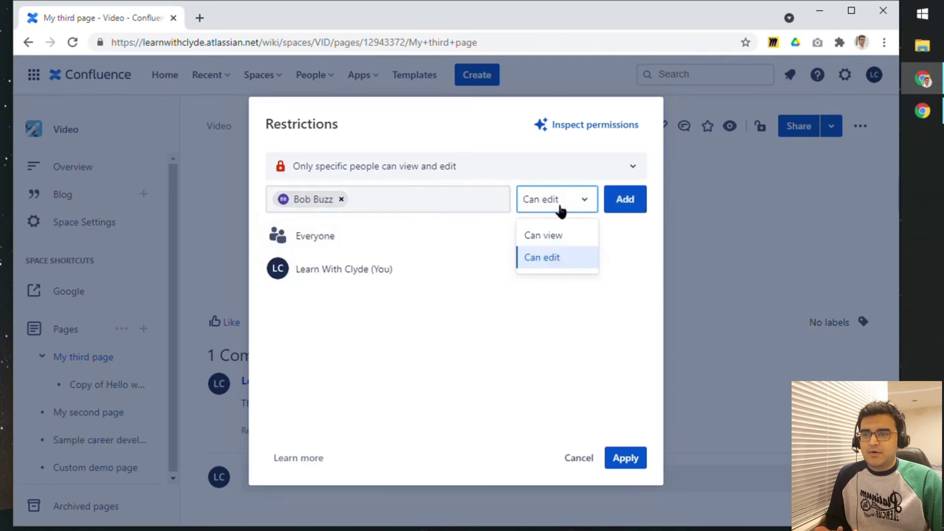
left_click(621, 202)
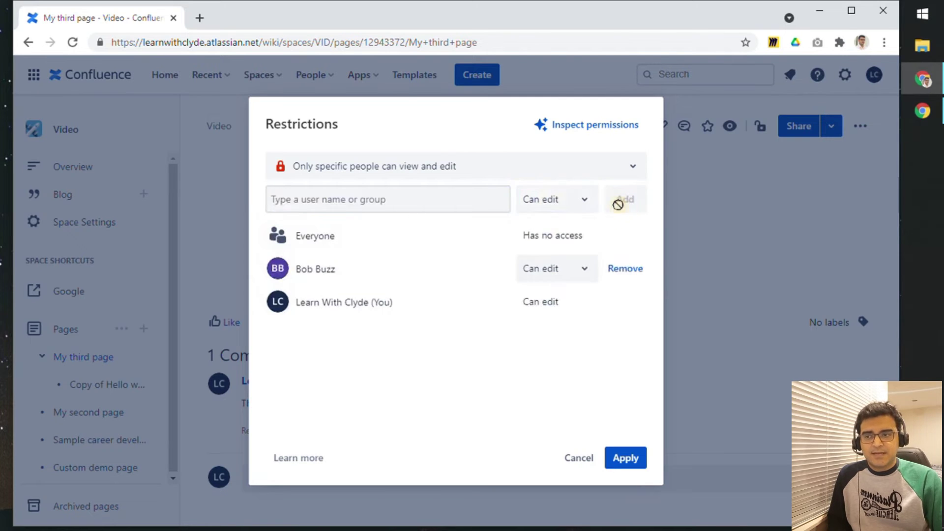
left_click(613, 462)
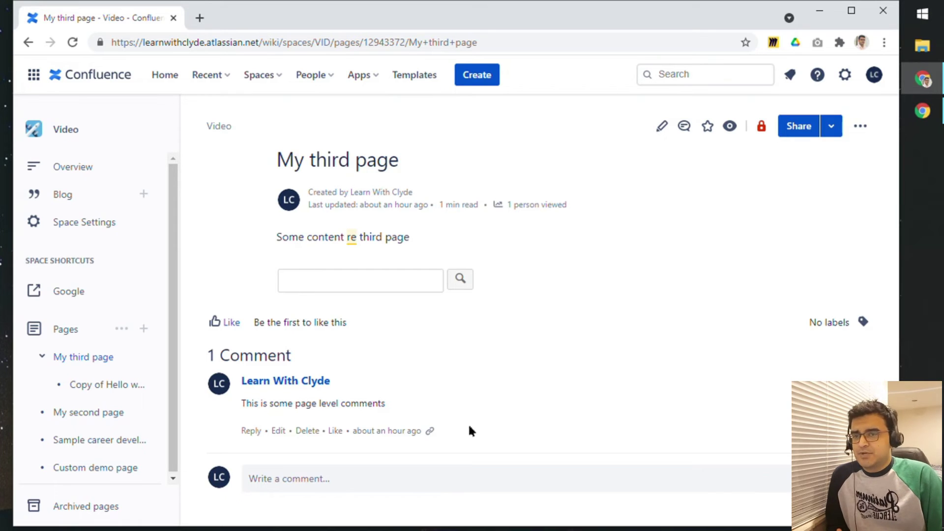
Export My third page to PDF, download the file and open it for a check.
left_click(862, 127)
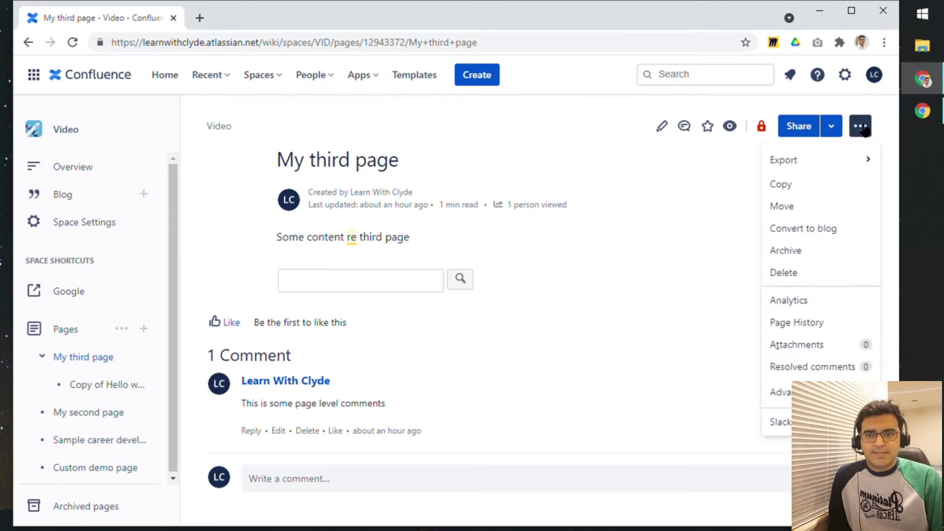
mouse_move(818, 167)
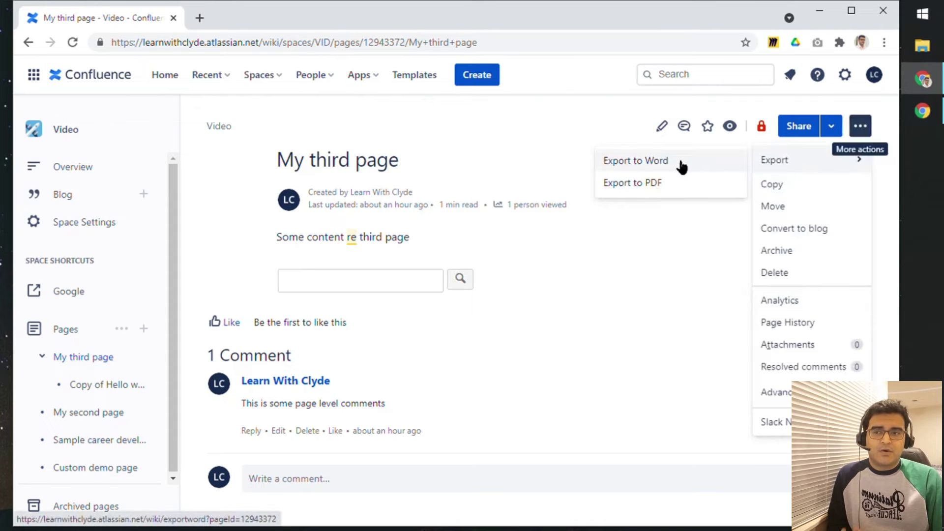
left_click(679, 183)
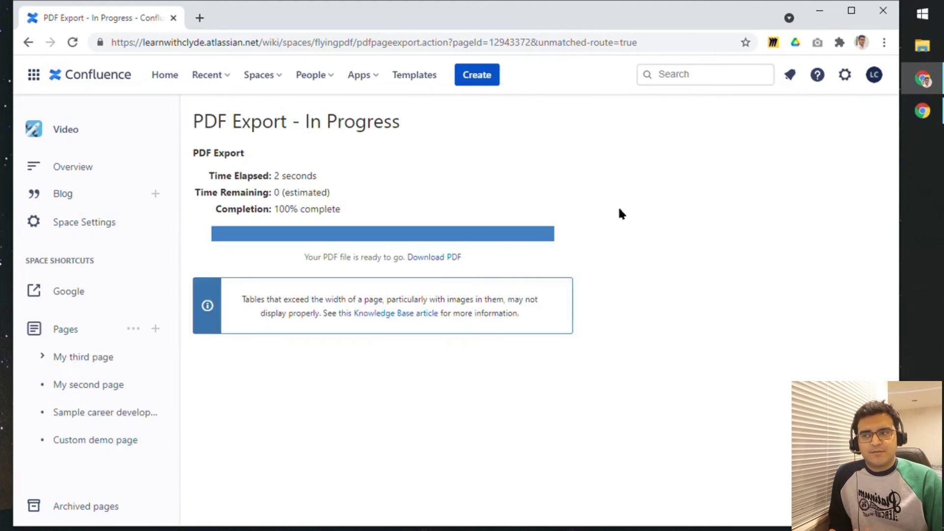
left_click(457, 259)
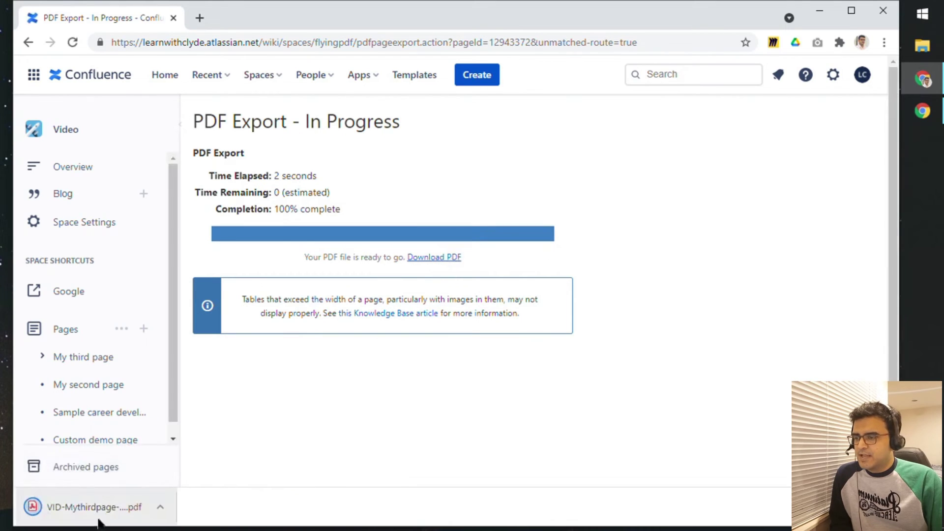
left_click(98, 515)
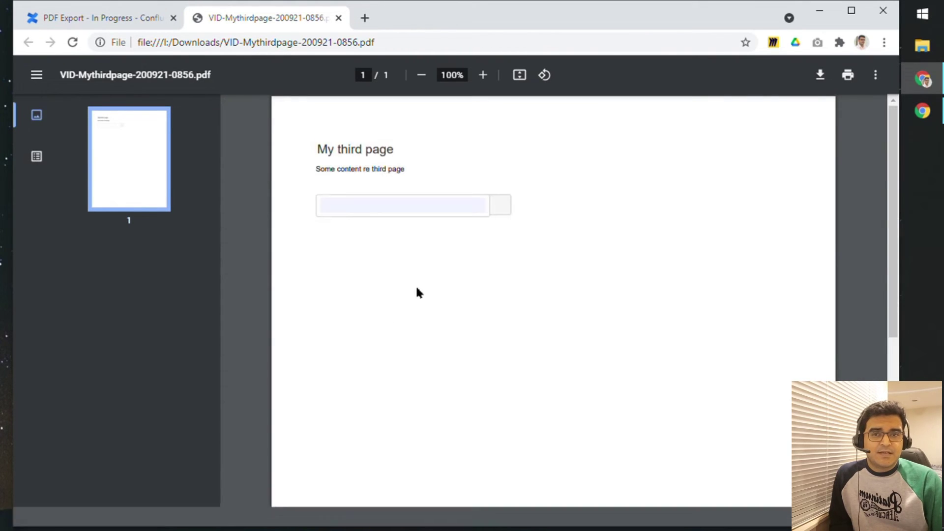
middle_click(294, 15)
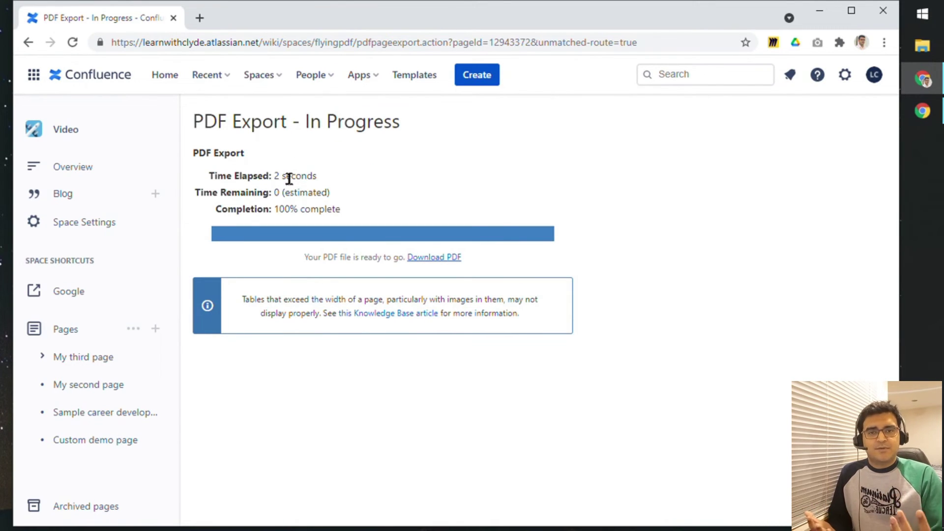
Export the whole Video space as PDF using Normal Export with Include Page Numbers enabled, and download the file.
left_click(96, 414)
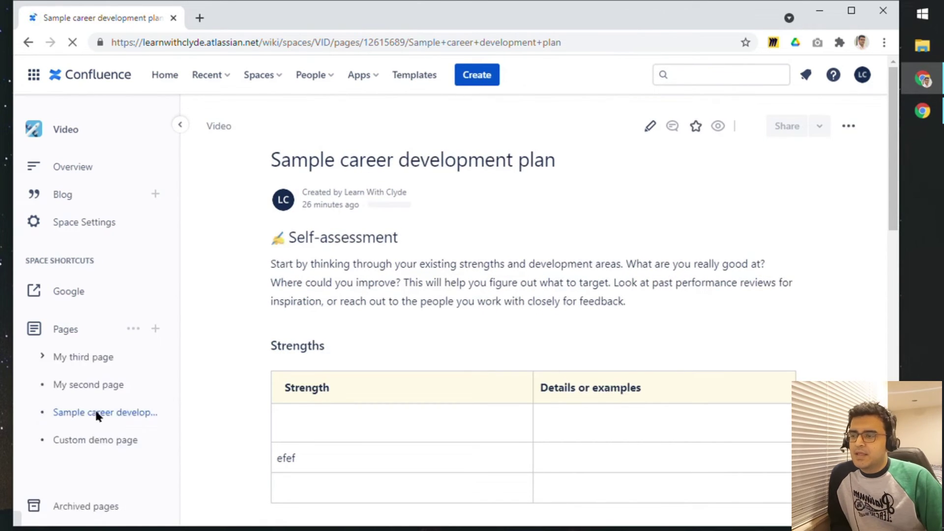
mouse_move(97, 417)
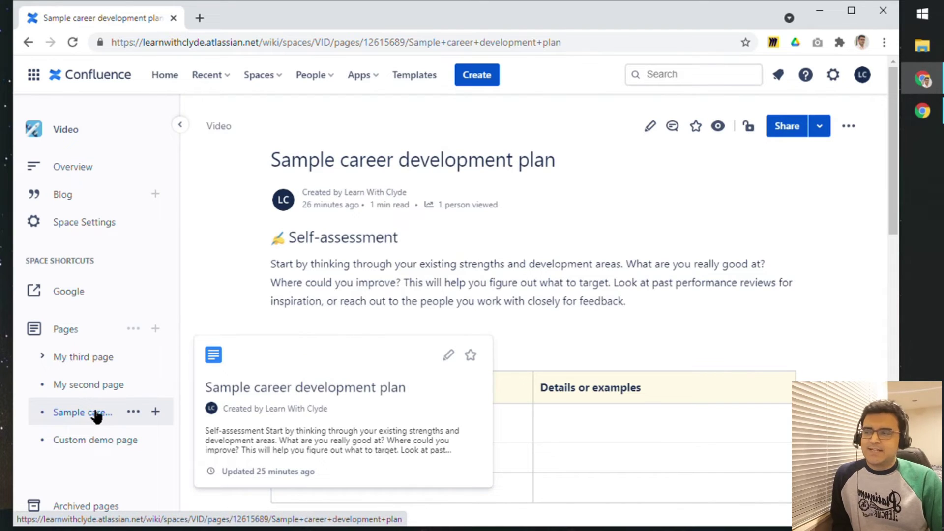
left_click(99, 226)
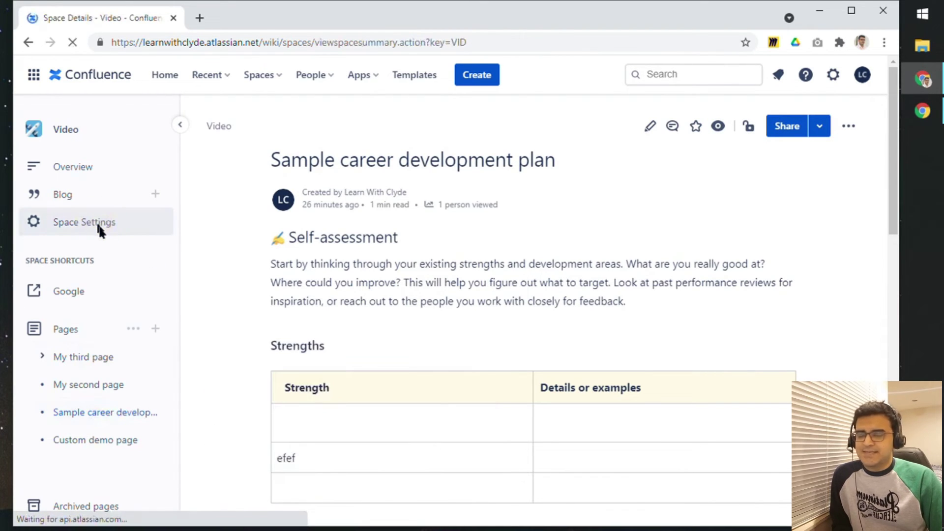
left_click(335, 155)
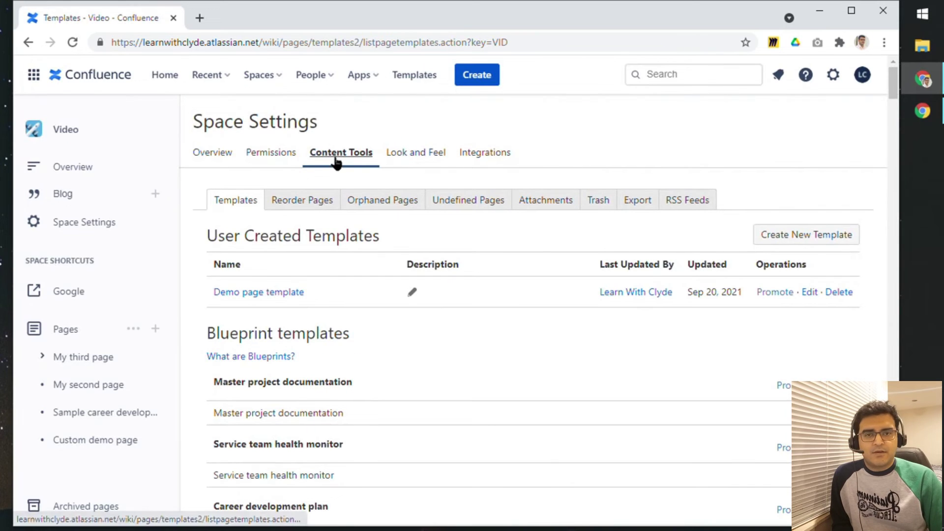
left_click(642, 201)
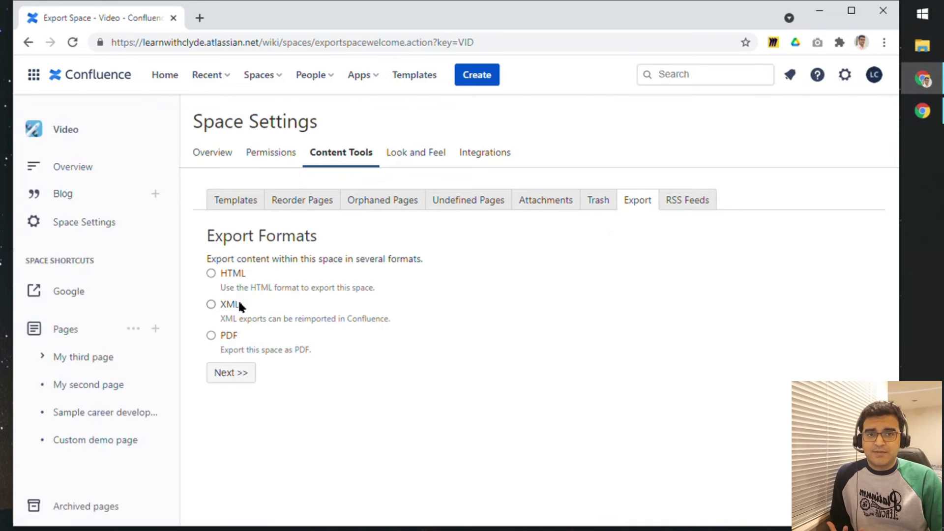
left_click(230, 336)
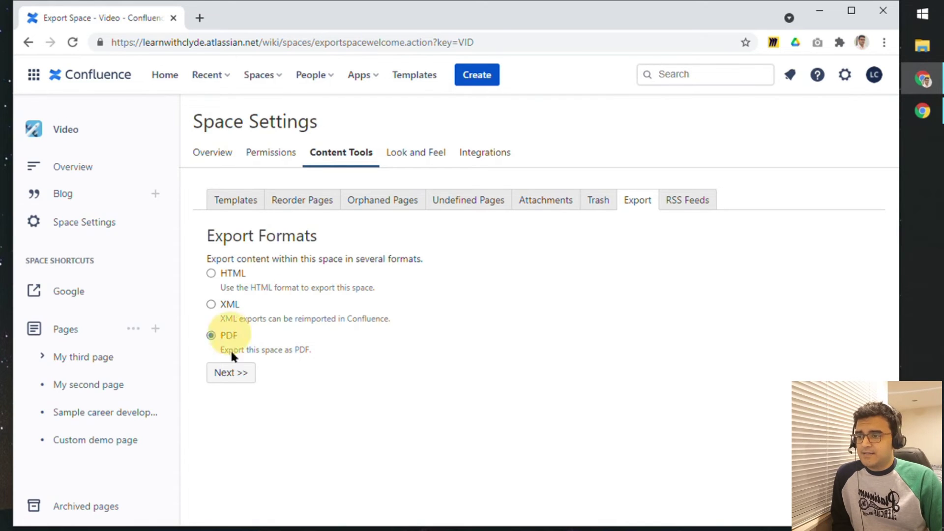
left_click(238, 383)
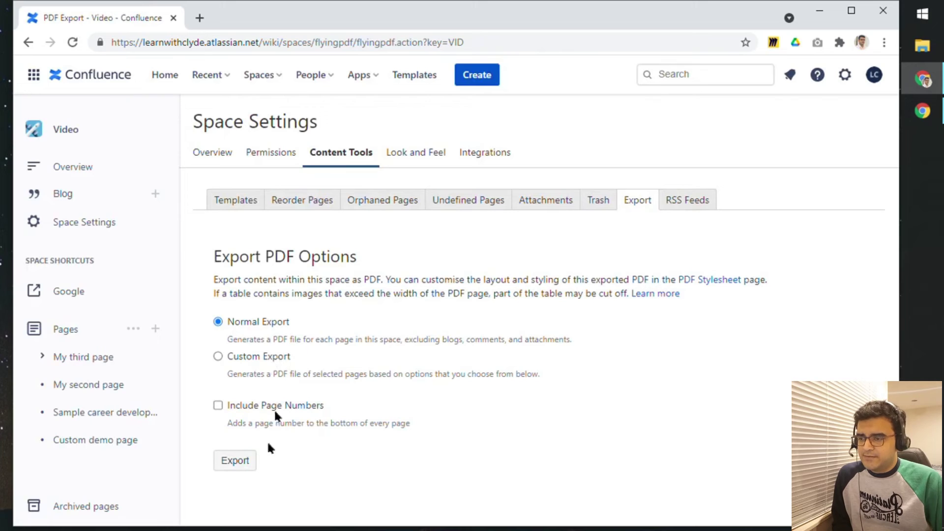
left_click(289, 405)
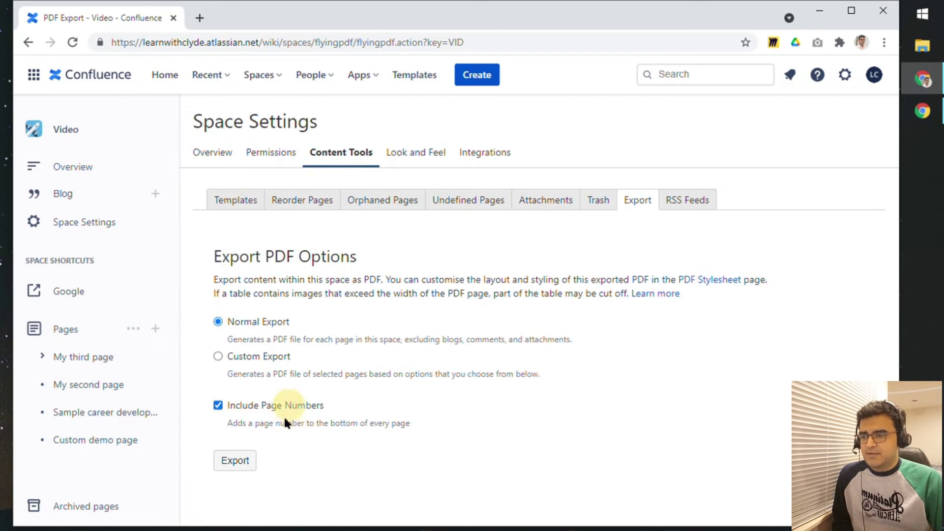
left_click(230, 461)
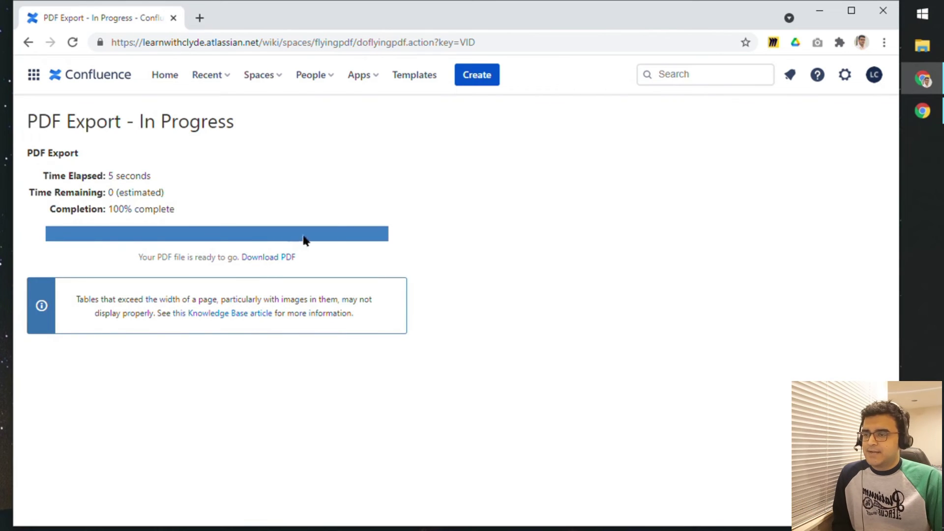
left_click(276, 258)
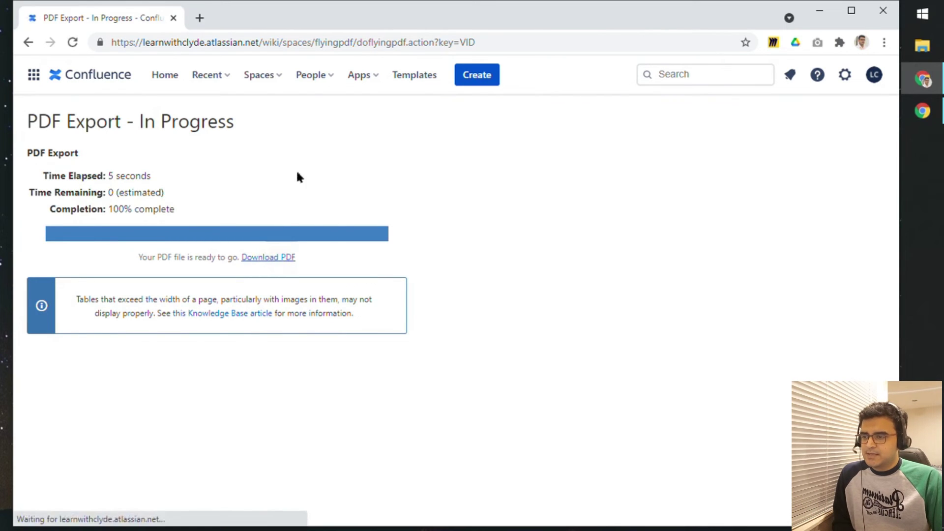
Examine the downloaded space PDF, from its table of contents through the exported pages, and close it.
left_click(71, 504)
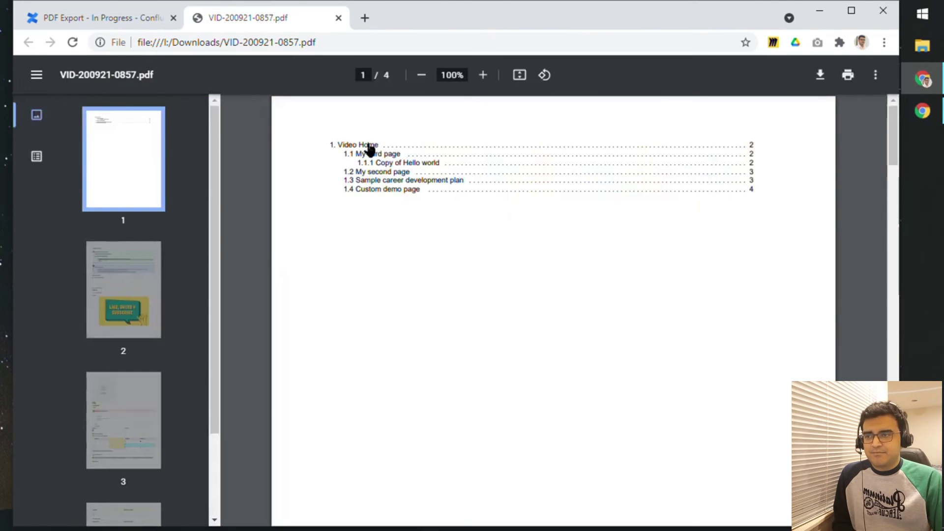
scroll(373, 197, "down", 15)
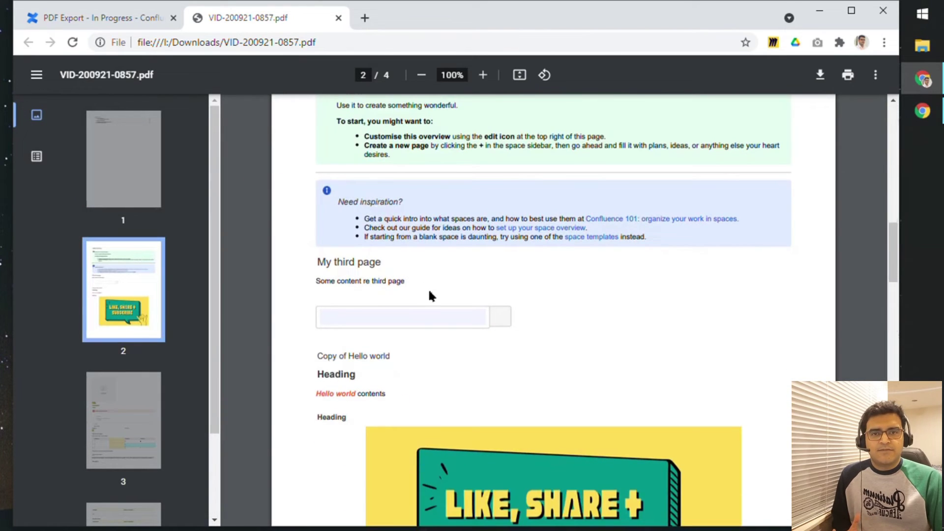
scroll(430, 292, "down", 8)
scroll(430, 292, "down", 7)
scroll(428, 291, "down", 4)
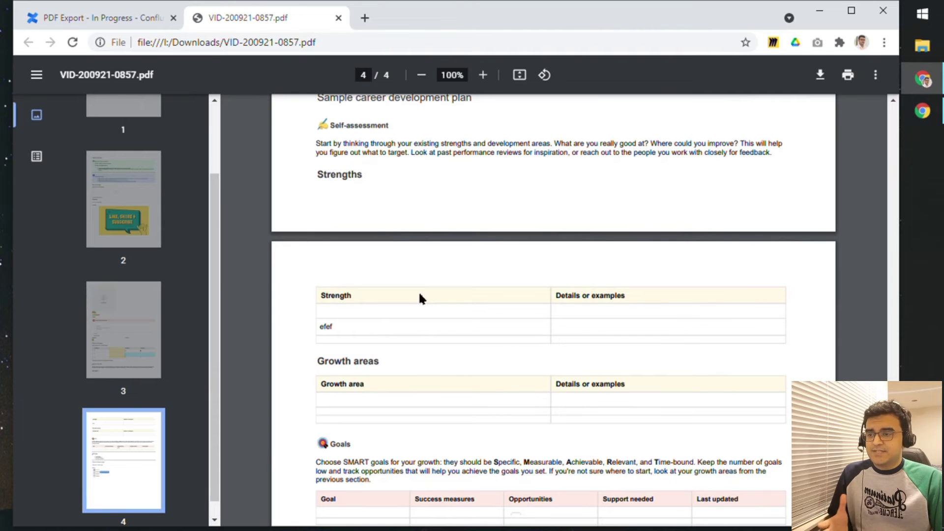
scroll(419, 295, "down", 9)
scroll(420, 295, "up", 15)
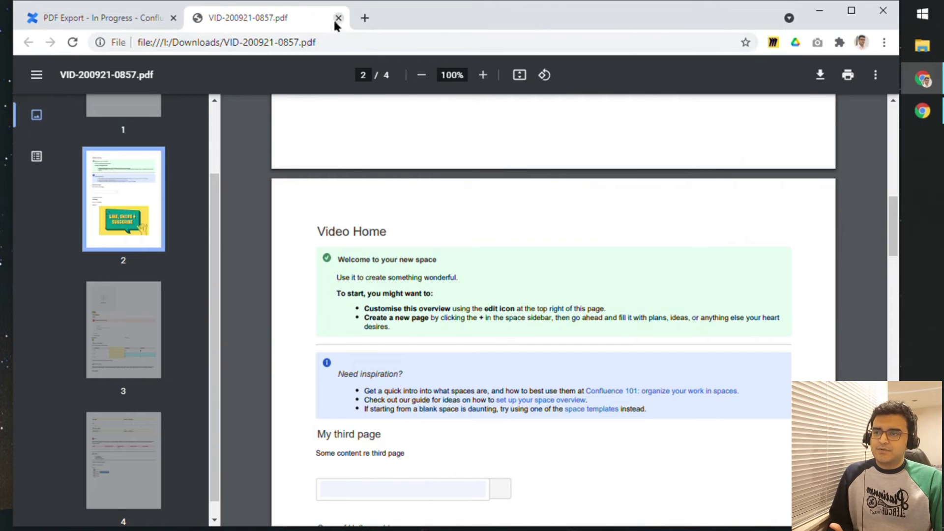
left_click(337, 20)
Edit the Video space's details to set the description to "Add video description", and save them.
left_click(113, 79)
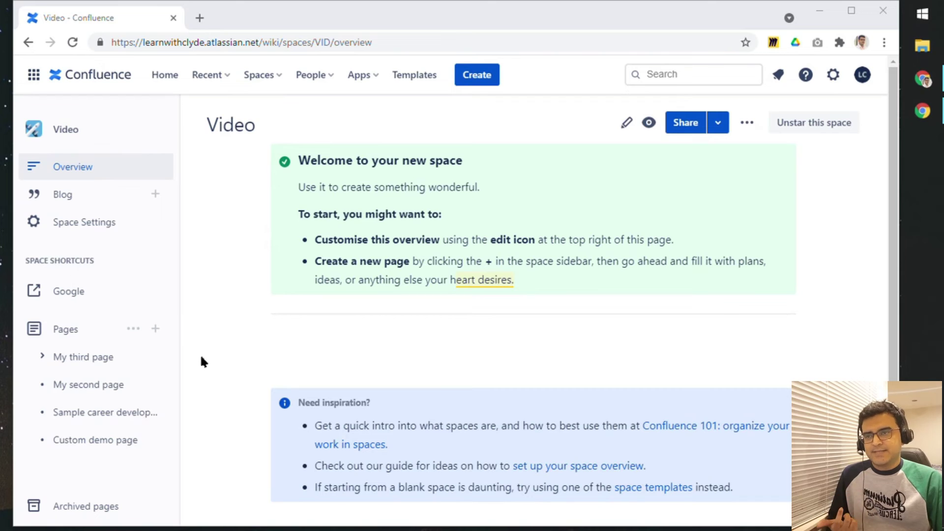
left_click(104, 230)
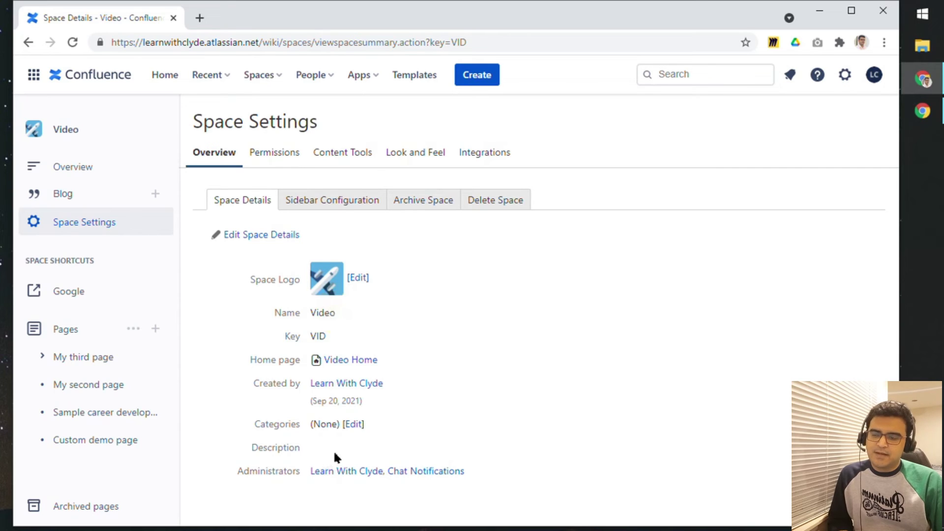
left_click(294, 447)
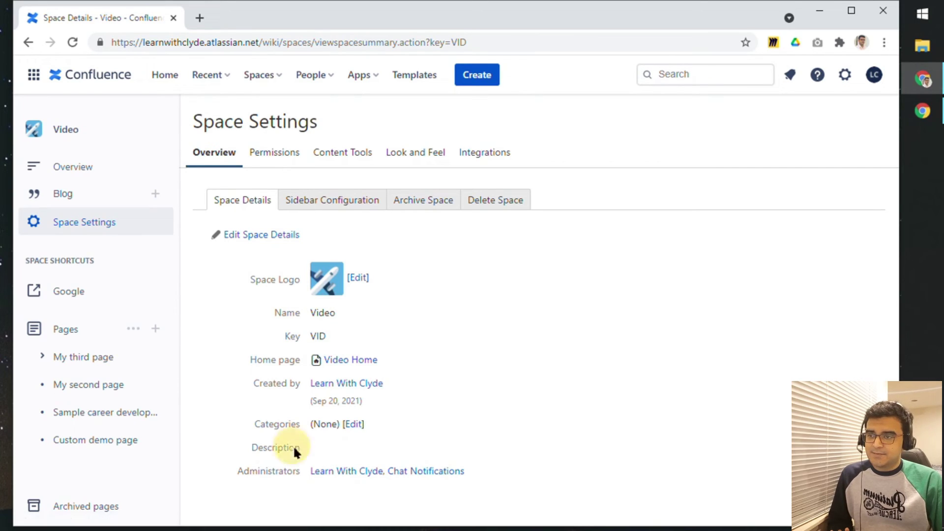
left_click(279, 236)
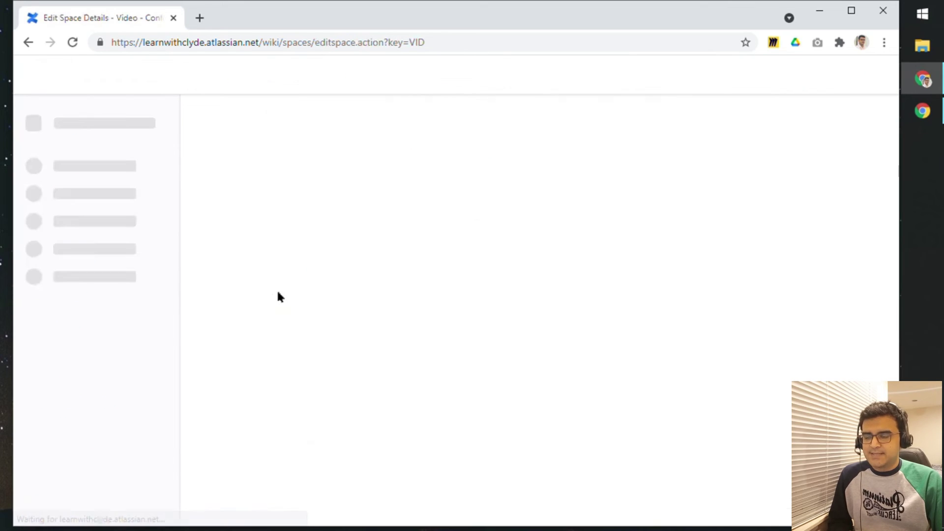
left_click(379, 264)
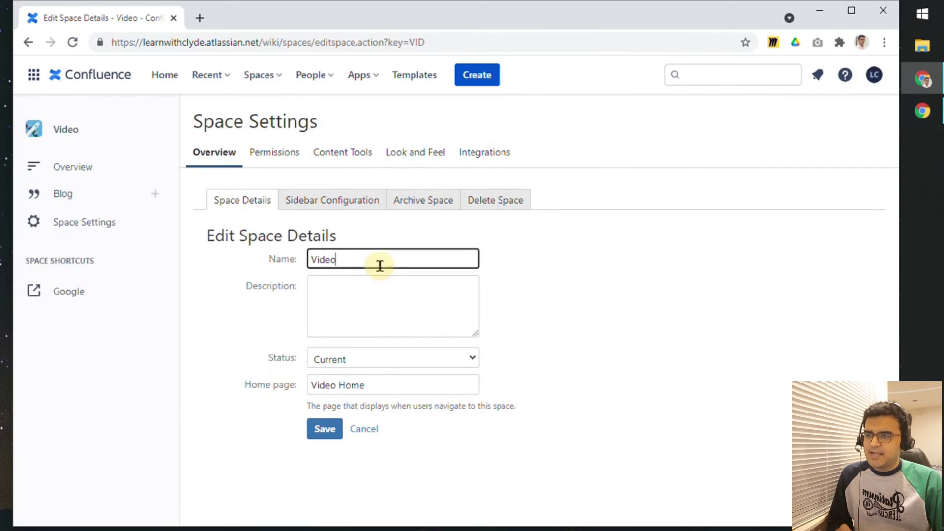
left_click(390, 301)
type("Add video description")
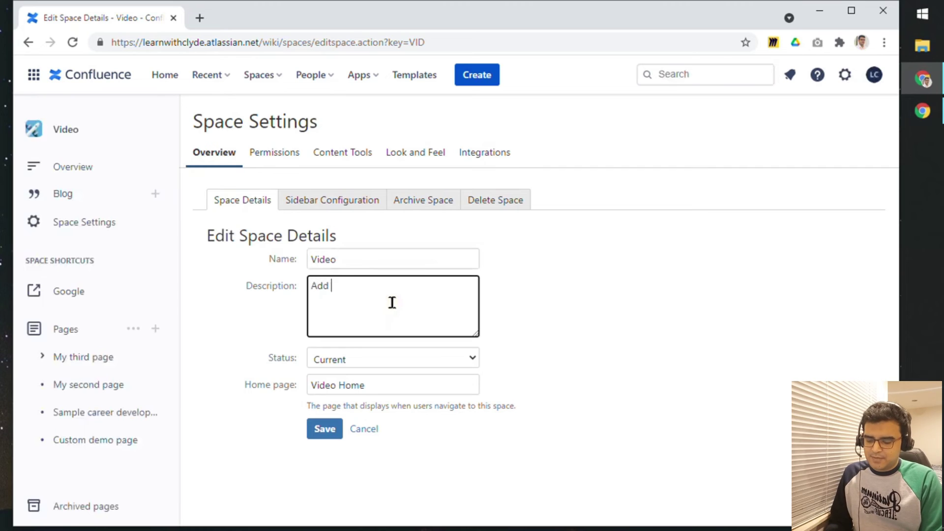
left_click(324, 432)
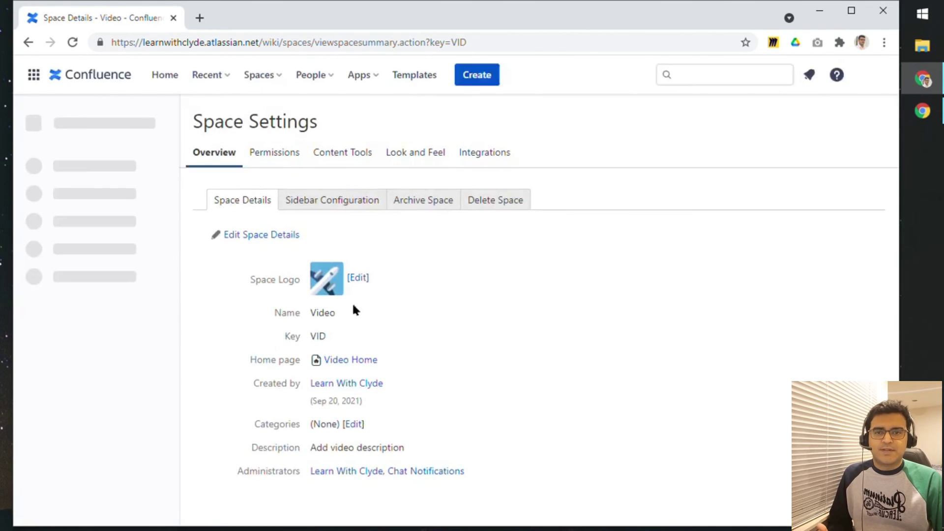
Replace the Video space's logo with the lifebuoy image from the gallery and save it.
left_click(359, 278)
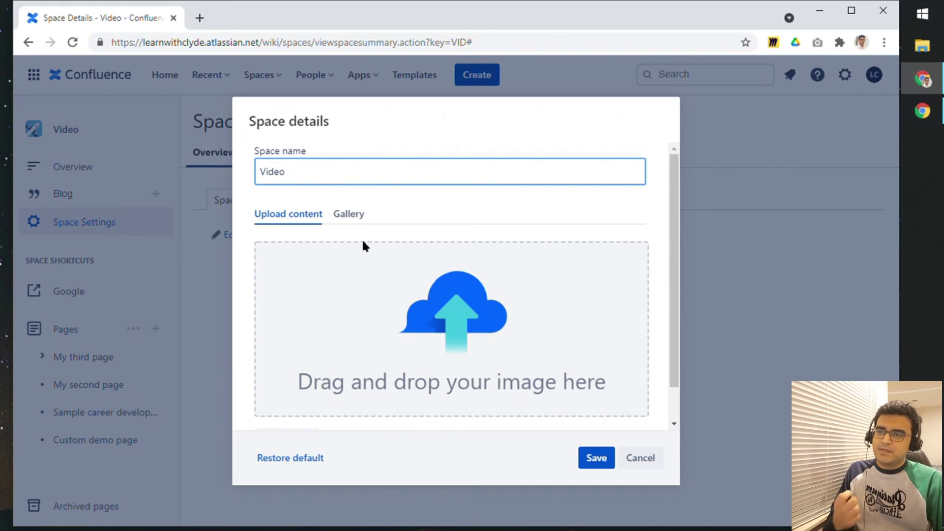
left_click(355, 220)
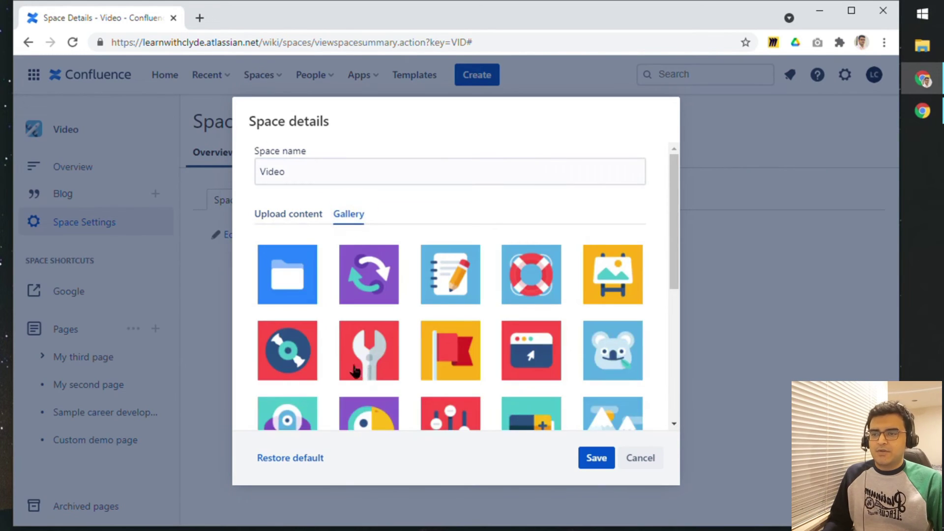
left_click(547, 284)
left_click(603, 459)
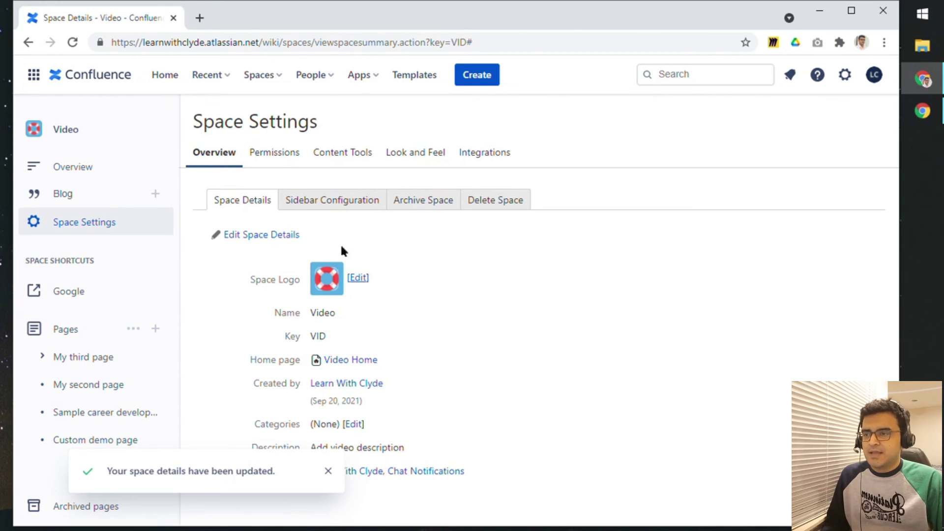
Hide Blog from the Video space's sidebar, and switch Overview off and back on.
left_click(306, 199)
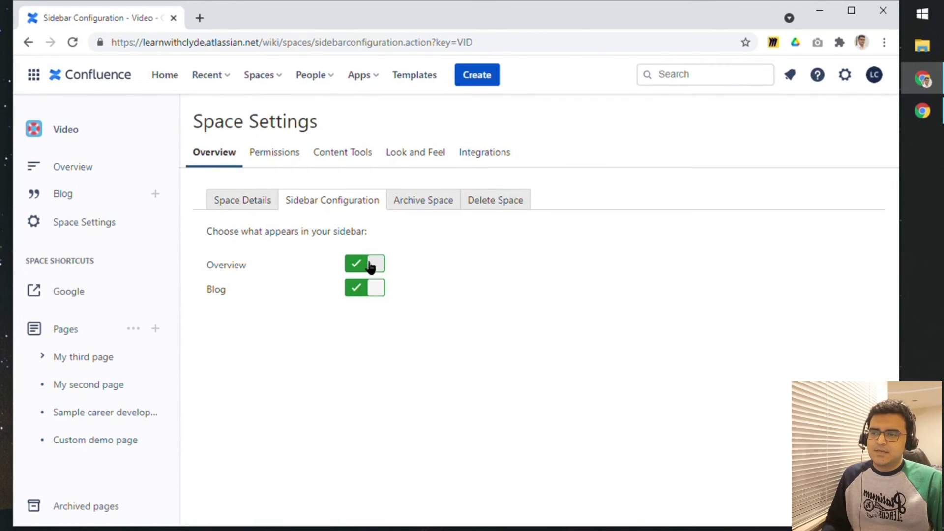
left_click(372, 295)
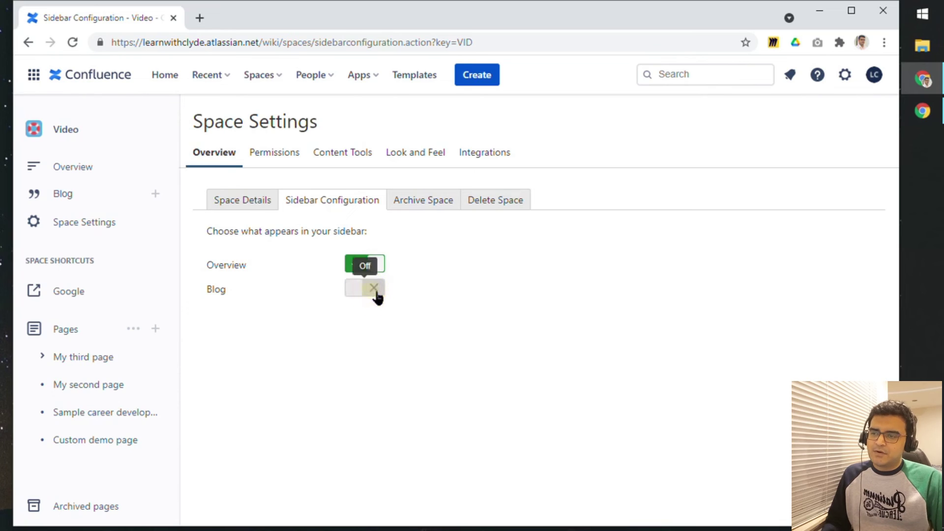
left_click(353, 265)
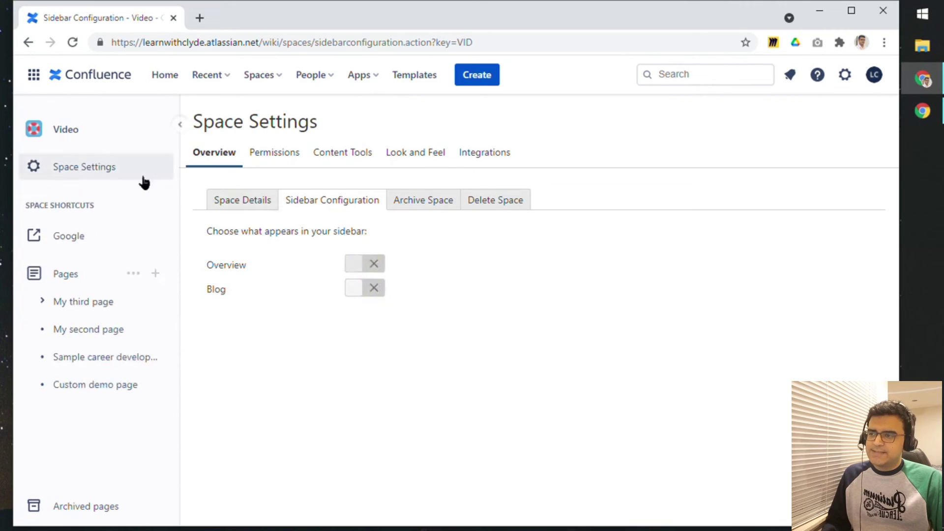
left_click(373, 266)
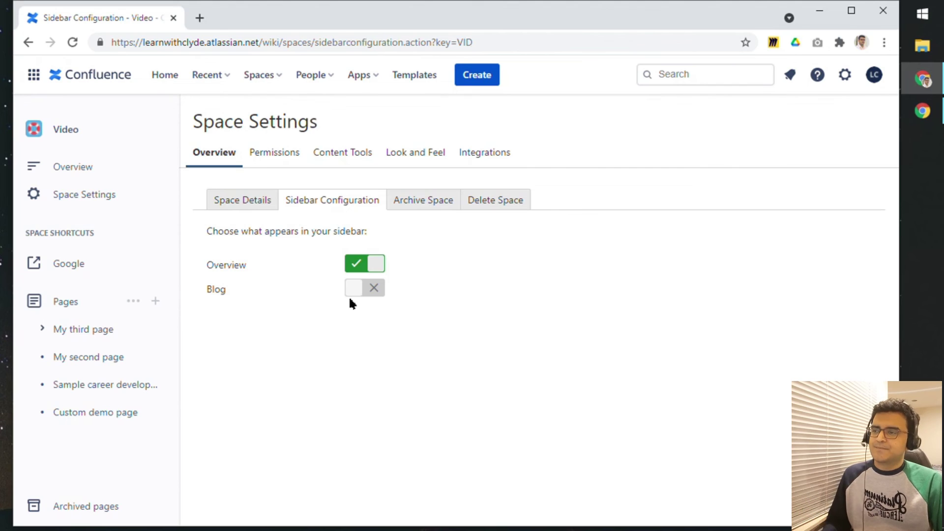
Check the Video space's archiving option, and permanently delete the space instead.
left_click(426, 203)
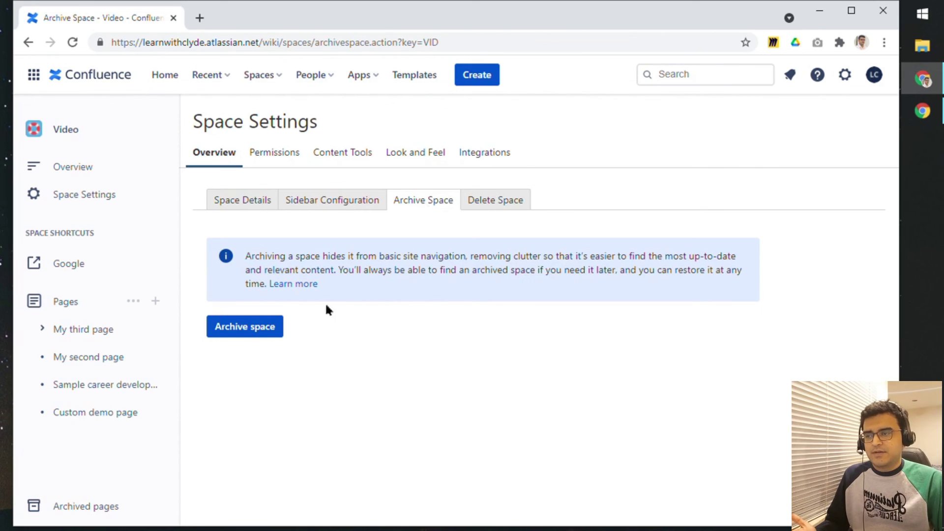
left_click(479, 200)
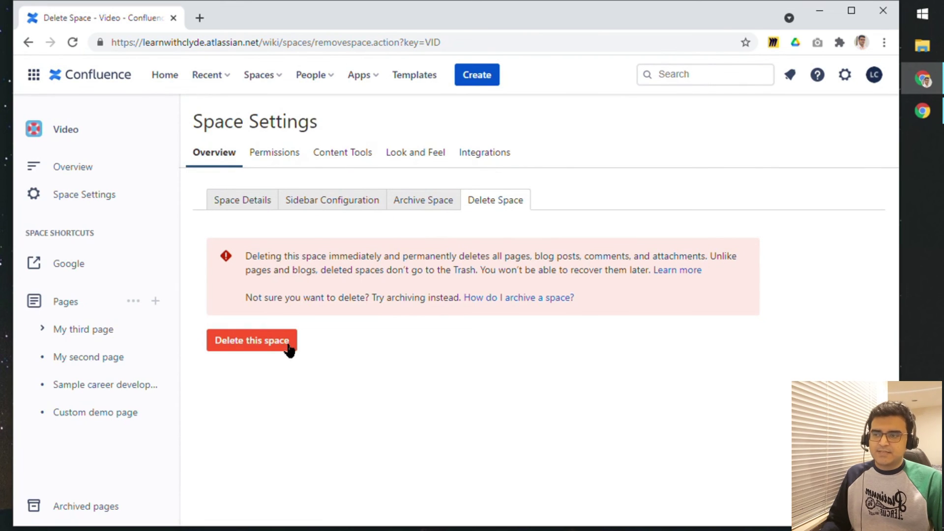
left_click(285, 347)
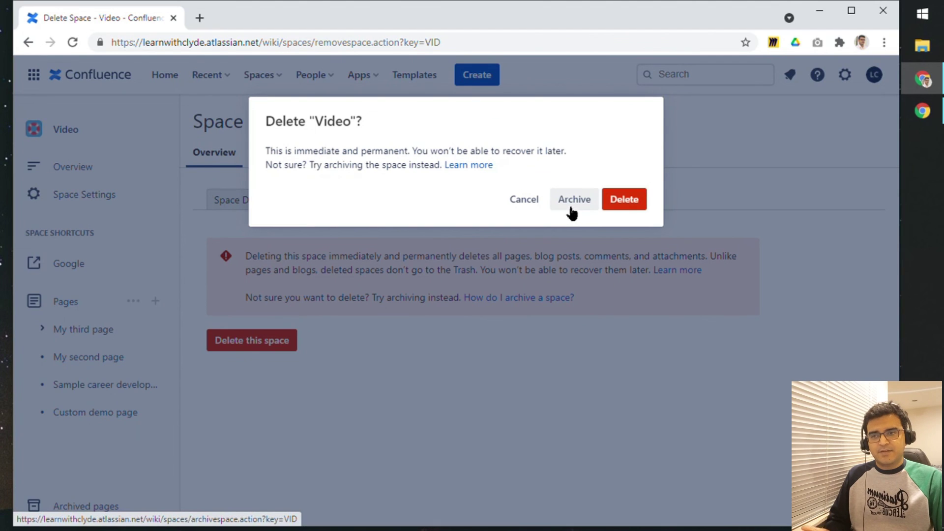
left_click(623, 200)
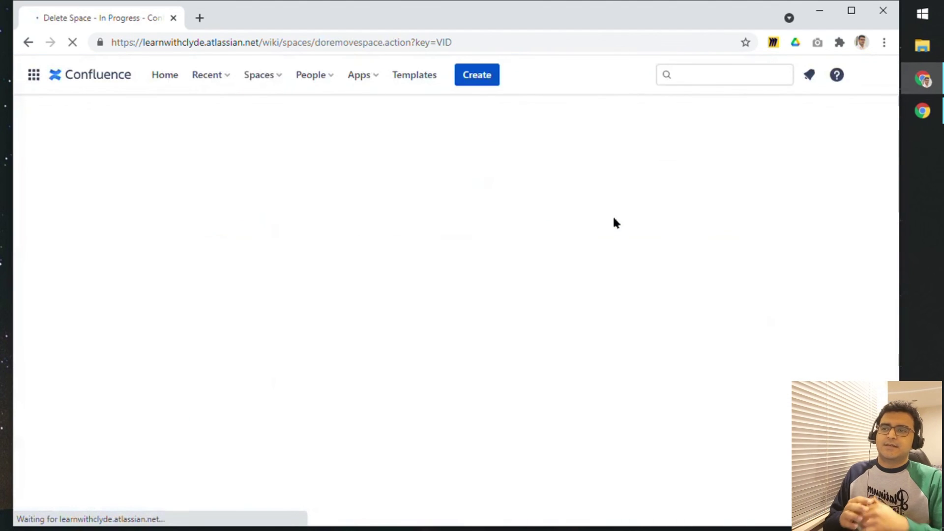